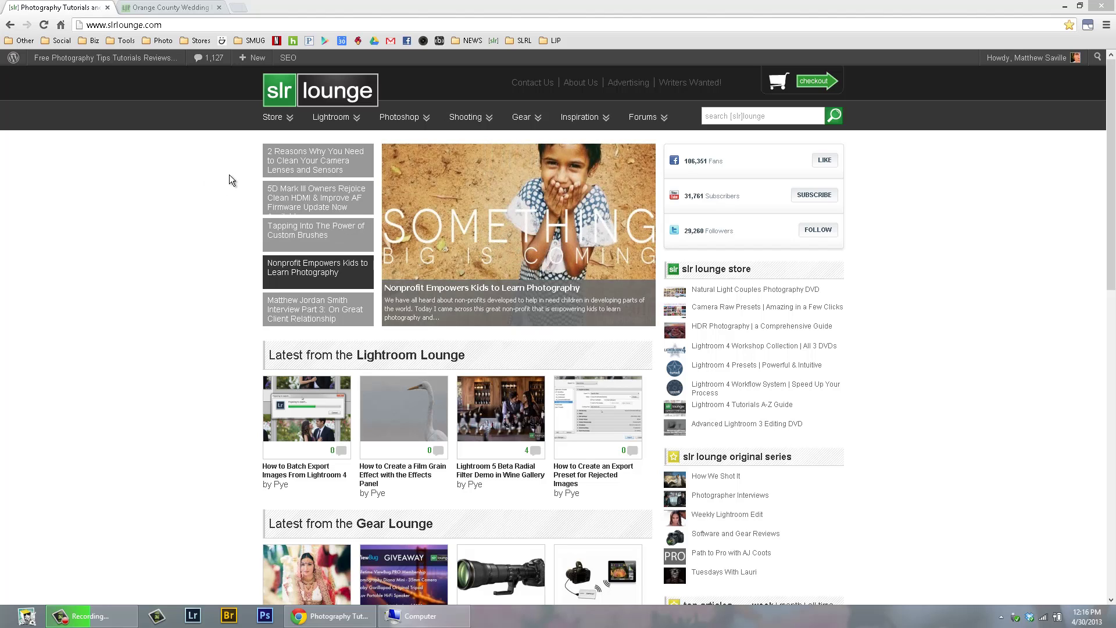
- Leave the SLR Lounge page in Chrome and bring up the Computer window listing the drives
left_click(423, 620)
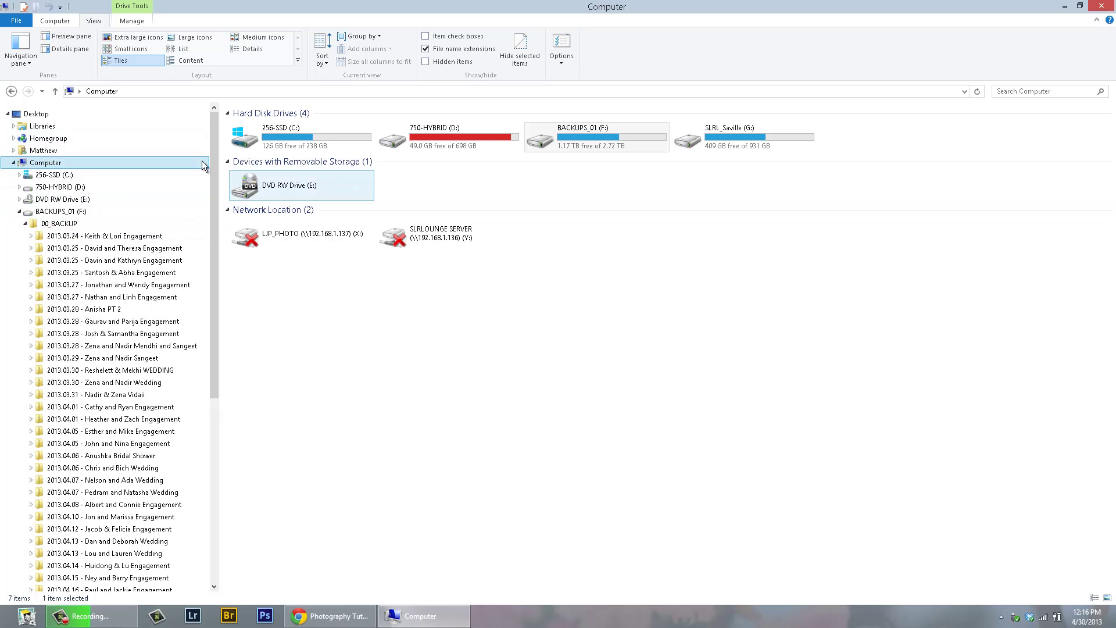
- Go to BACKUPS_01 > 00_BACKUP > 2013.04.20 wedding and browse 00_Originals in Adobe Bridge CS6
double_click(587, 133)
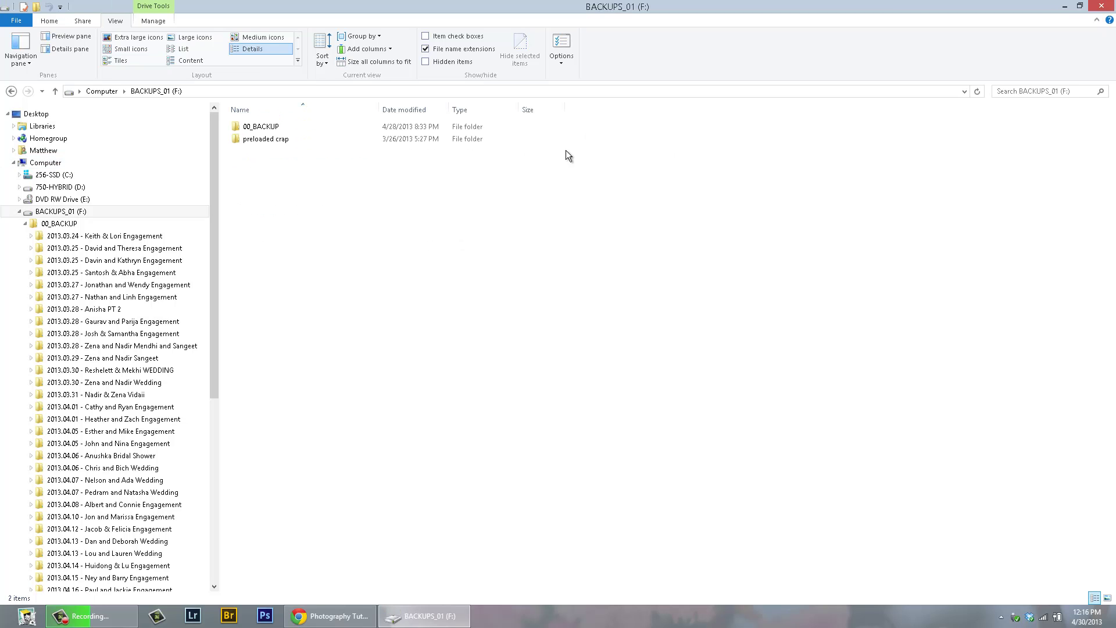
double_click(279, 125)
left_click(291, 311)
scroll(291, 314, "down", 2)
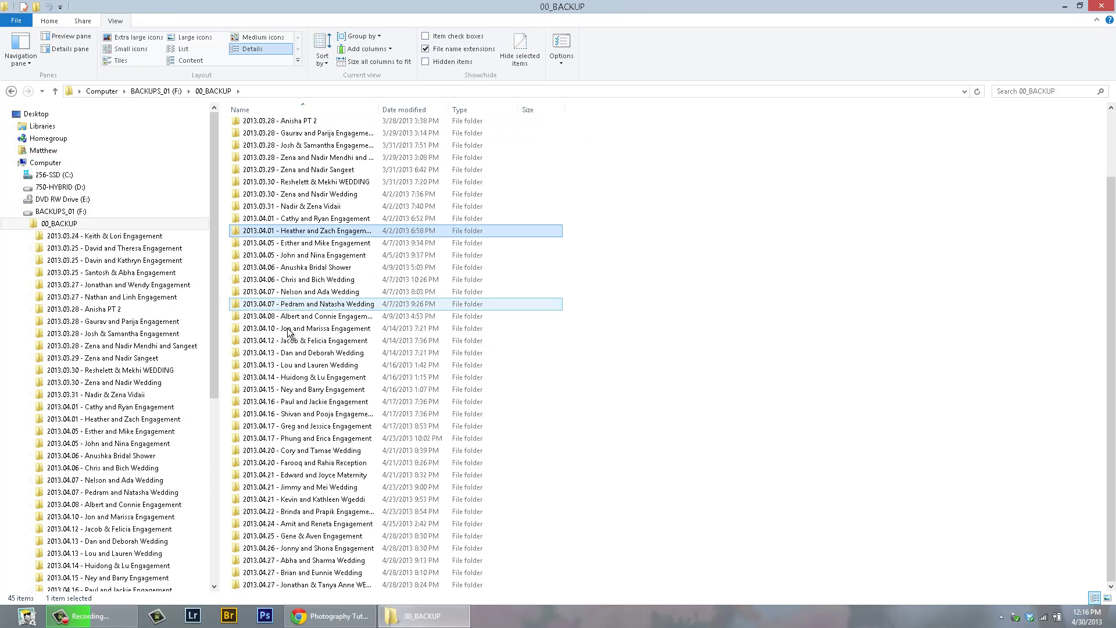
double_click(298, 449)
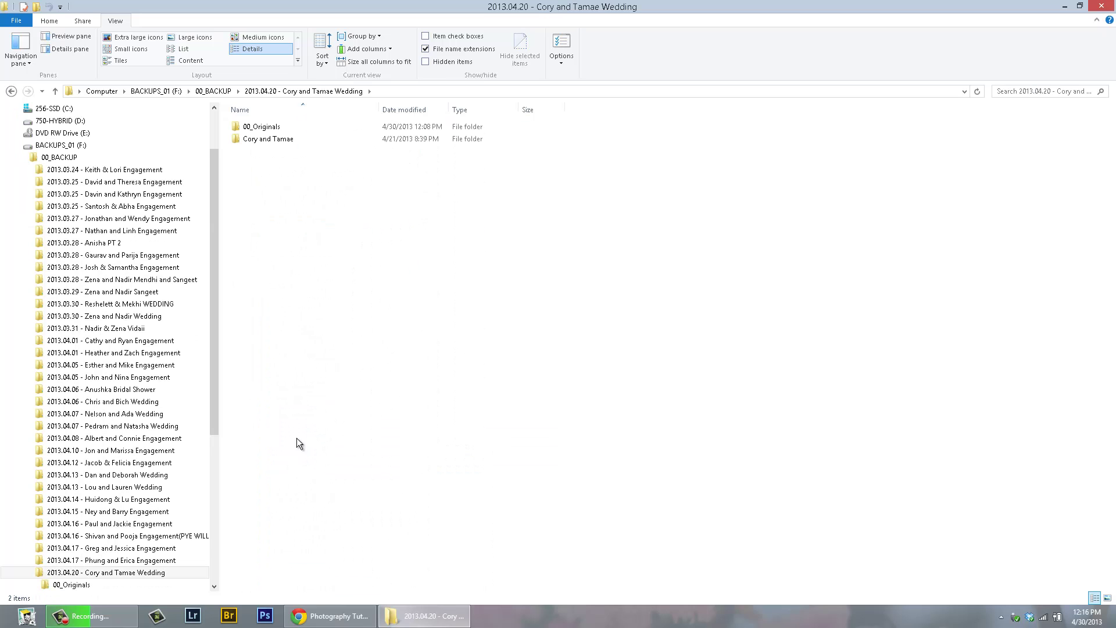
right_click(260, 127)
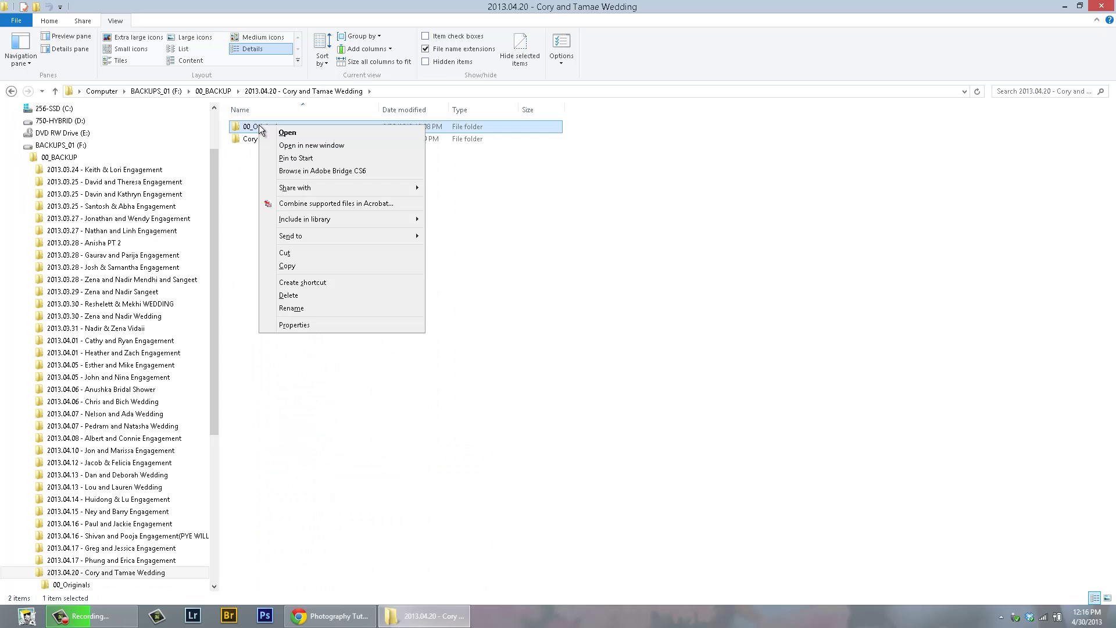
left_click(330, 171)
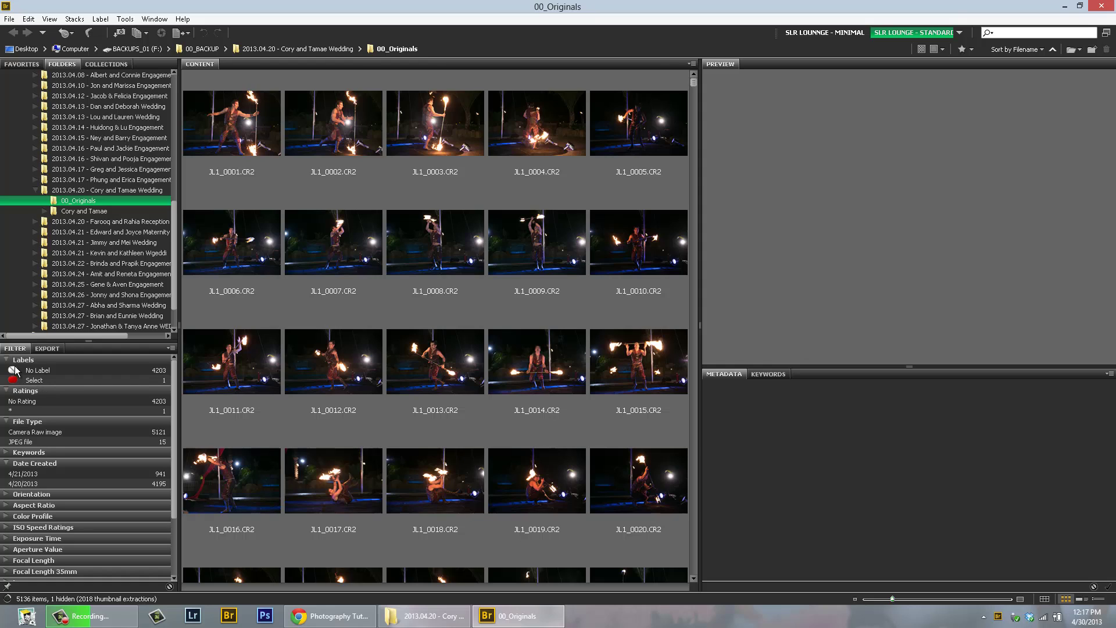
- Filter to the Select label, duplicate MS1_1691.NEF, and select both the original and the copy
left_click(32, 380)
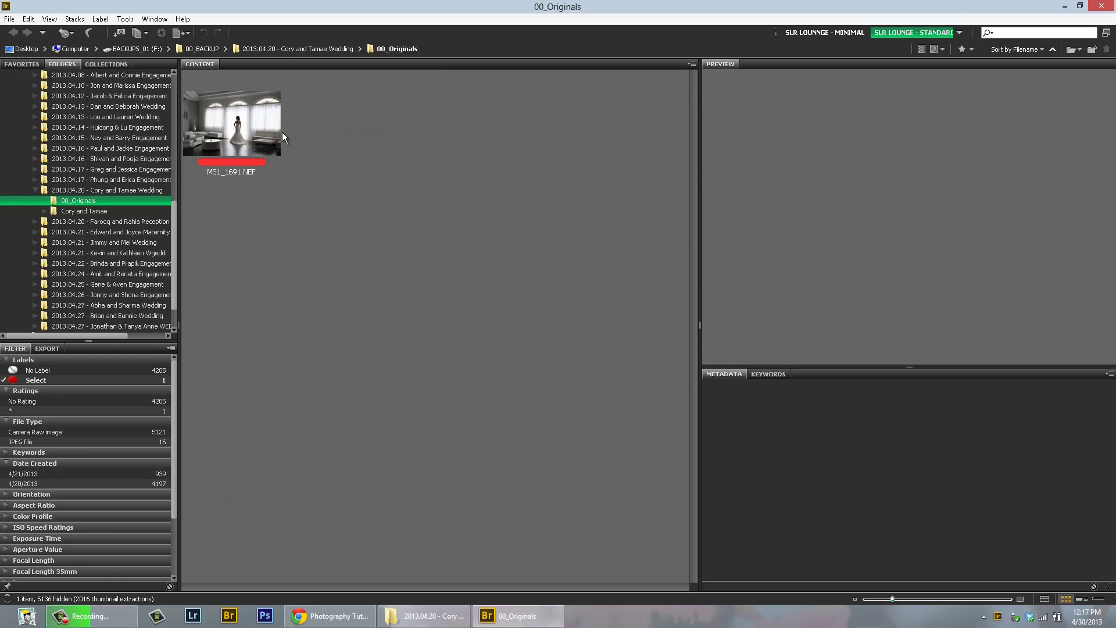
left_click(253, 116)
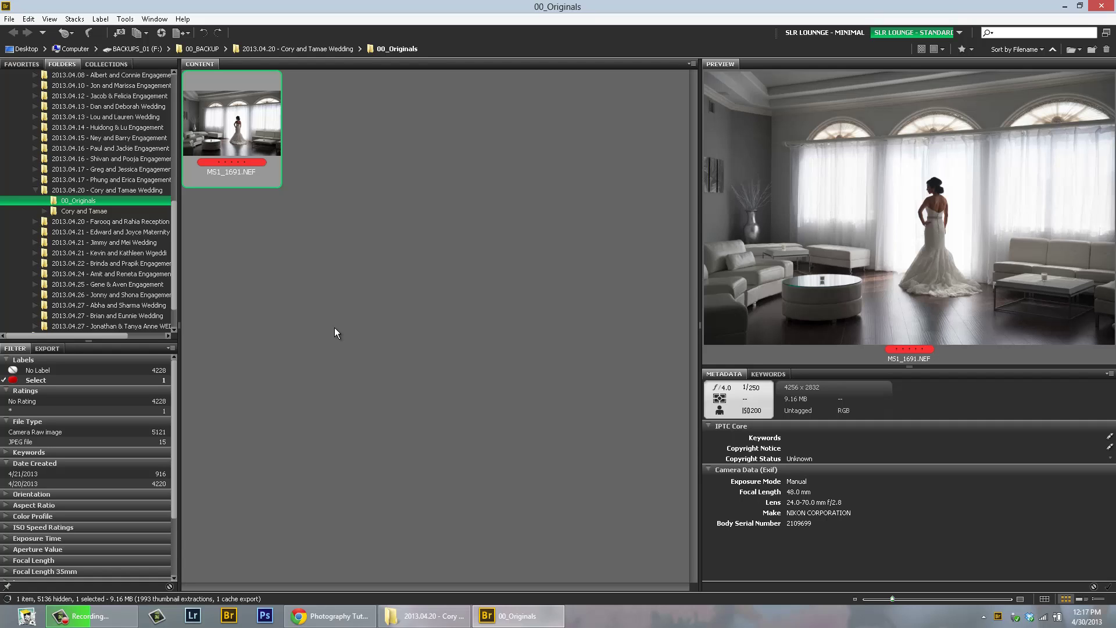
key("ctrl+d")
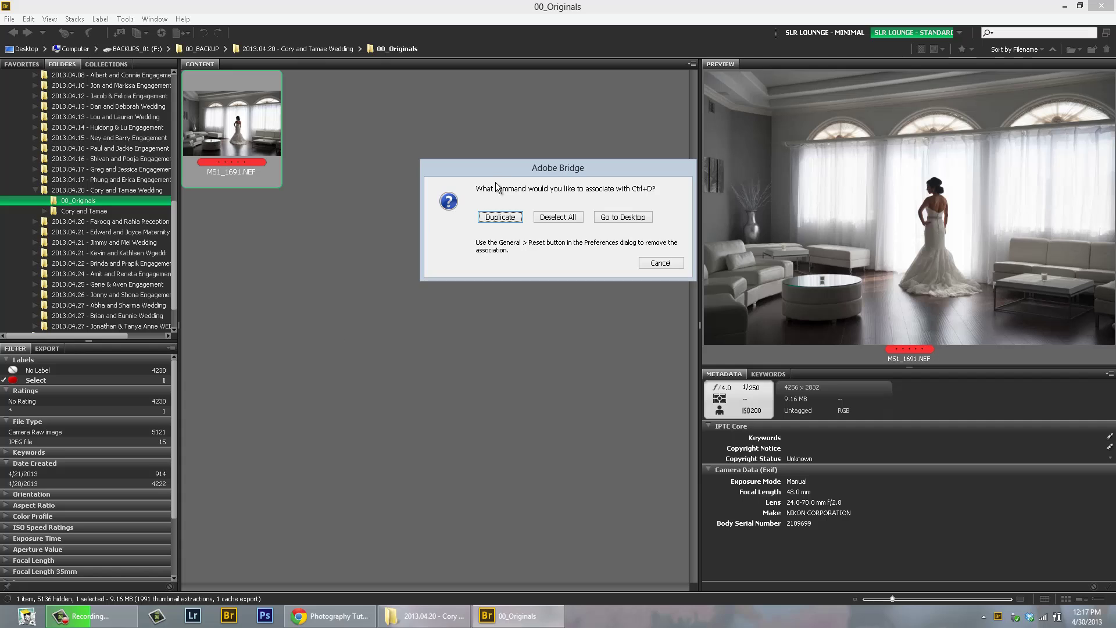
left_click_drag(508, 172, 424, 180)
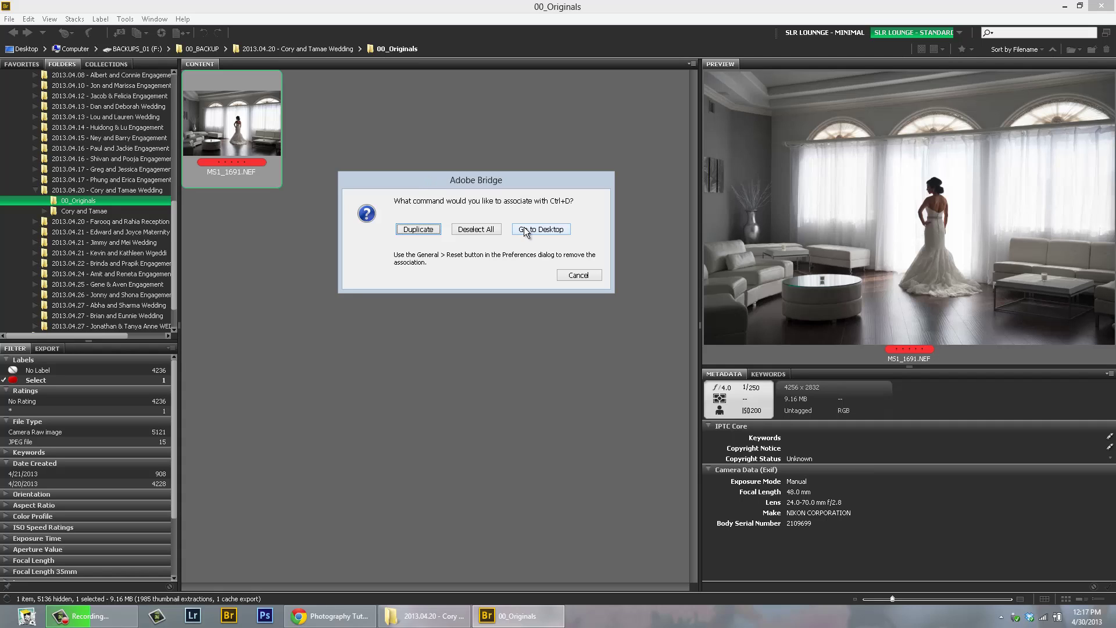
left_click(423, 228)
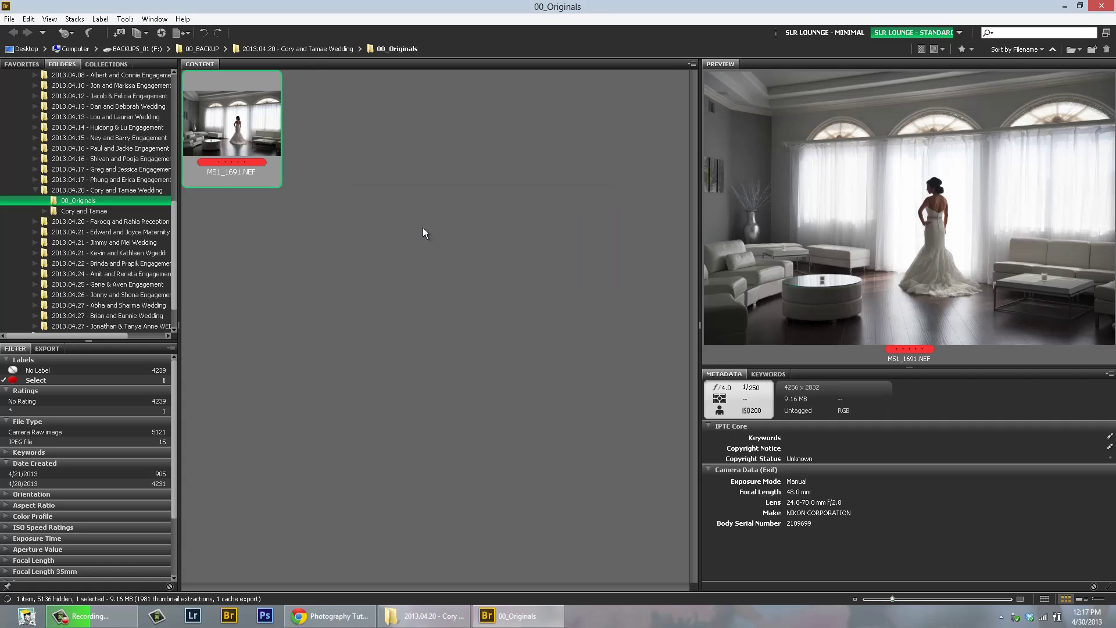
left_click(346, 134)
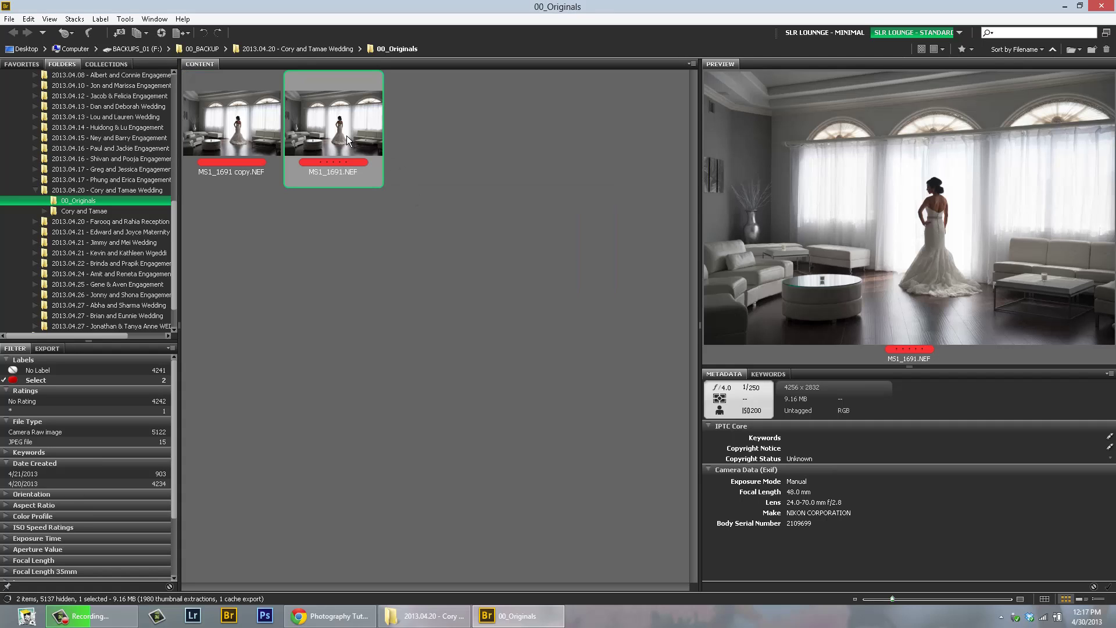
left_click(250, 121, "ctrl")
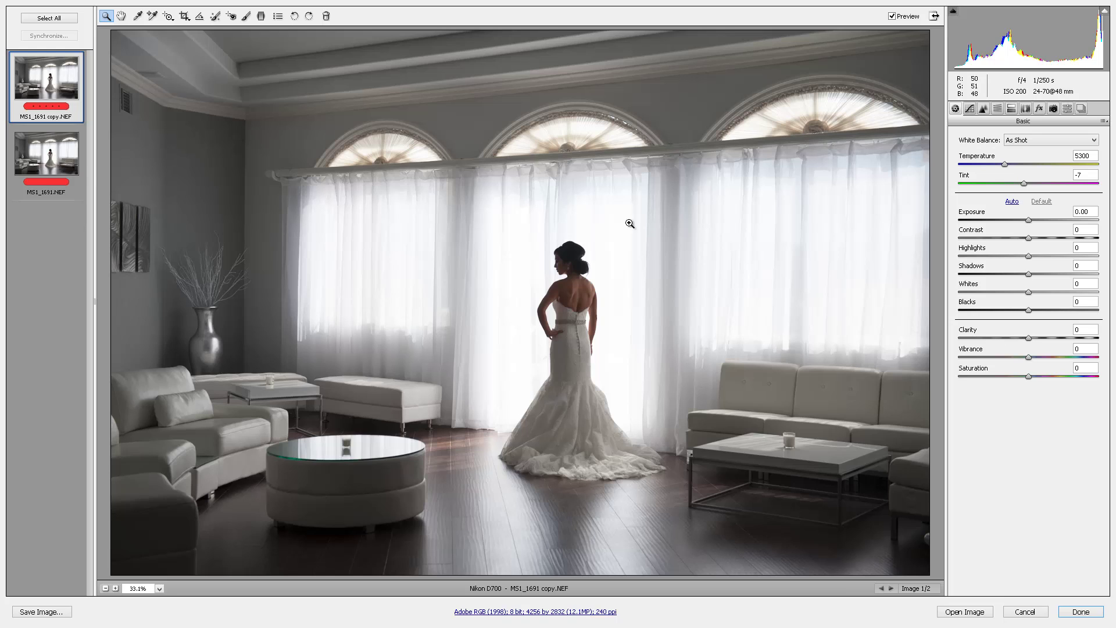
- Show the Presets panel and select both MS1_1691 images to edit them together
left_click(1067, 109)
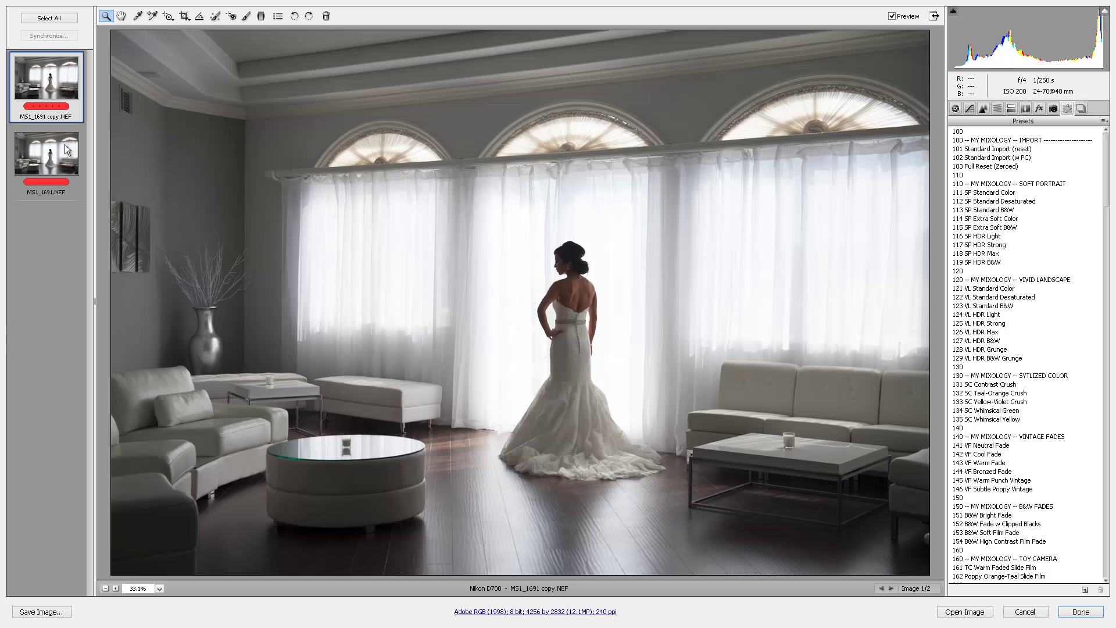
left_click(47, 150, "ctrl")
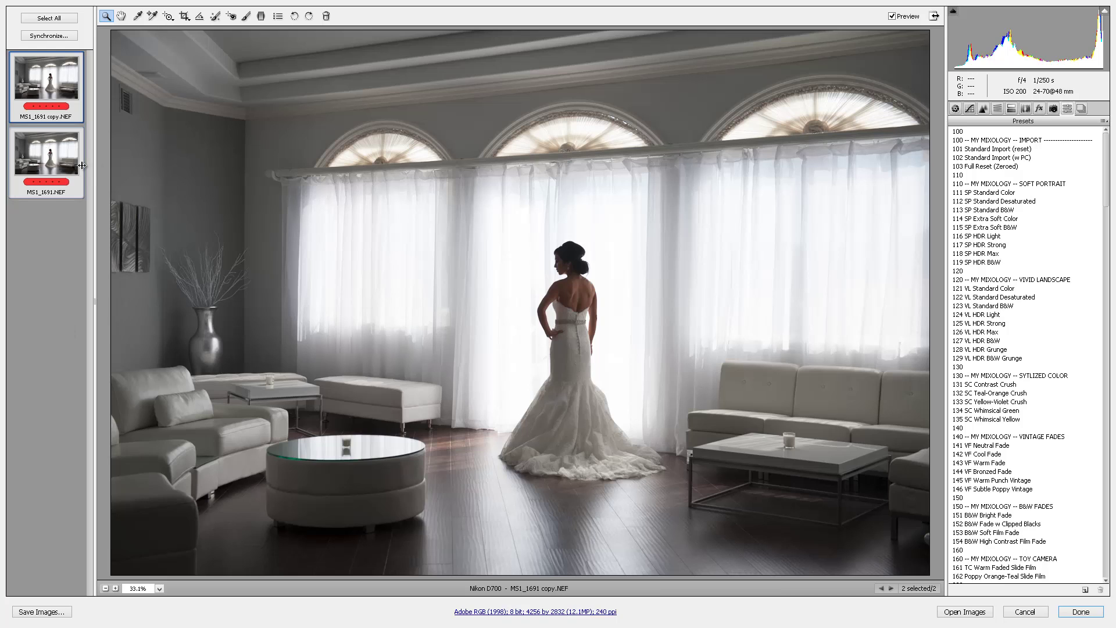
- Crop both images to a wide 9:16 frame positioned higher to trim the ceiling, and commit
key("c")
right_click(438, 180)
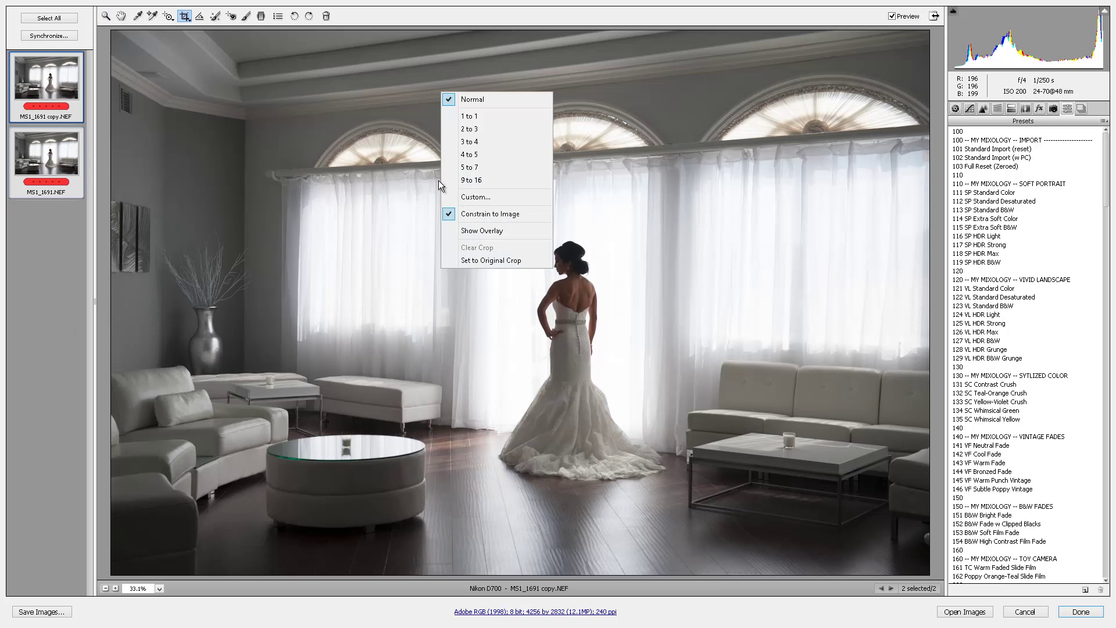
left_click(479, 180)
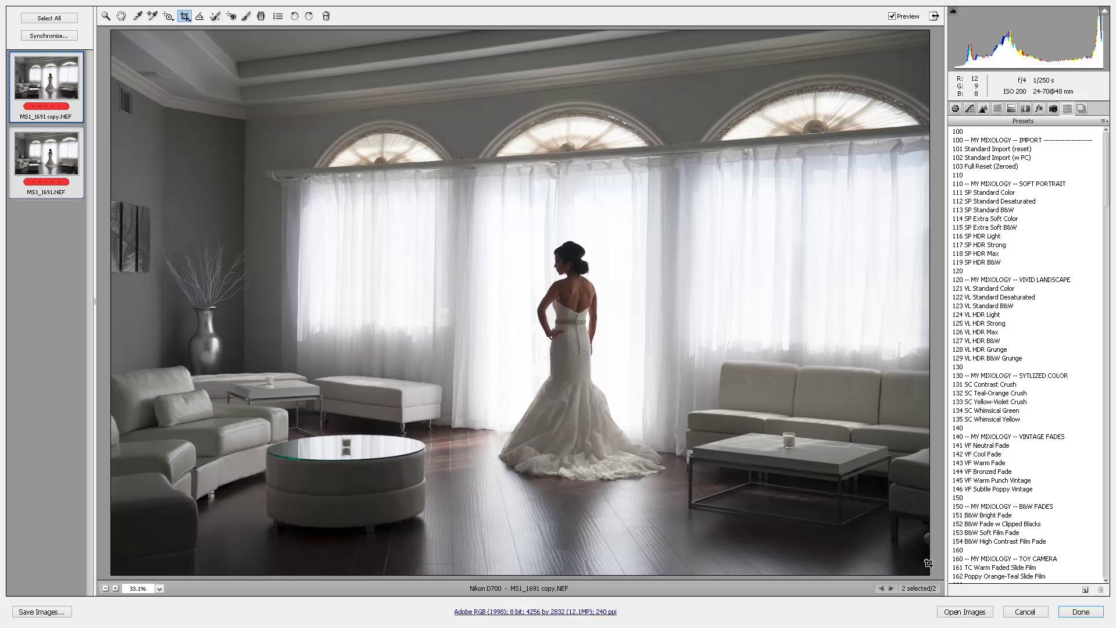
left_click_drag(906, 567, 111, 114)
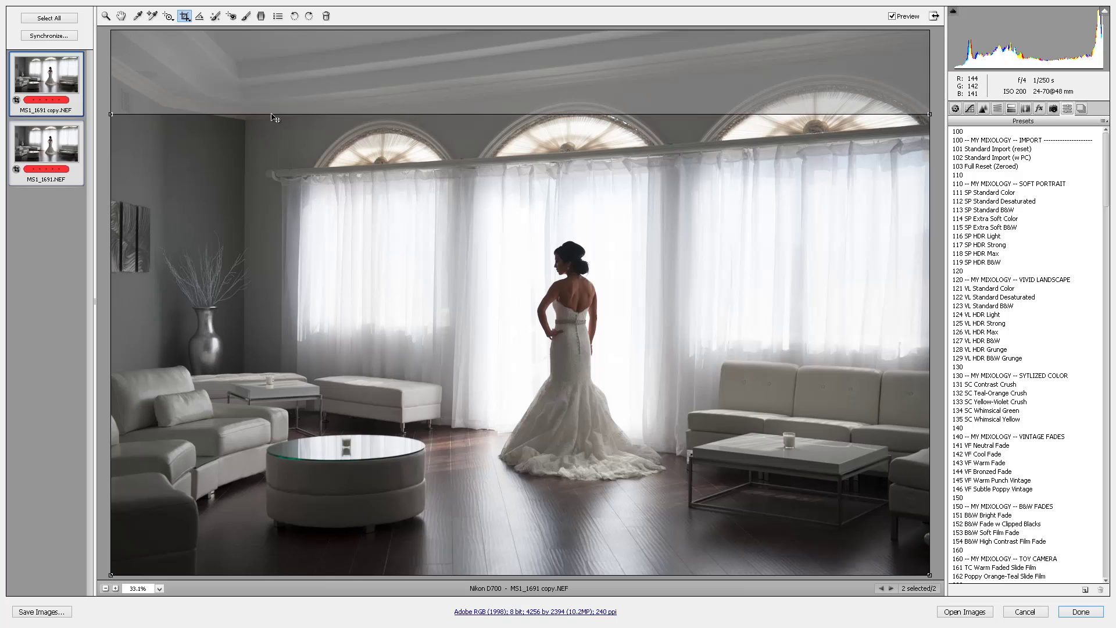
left_click_drag(568, 124, 568, 100)
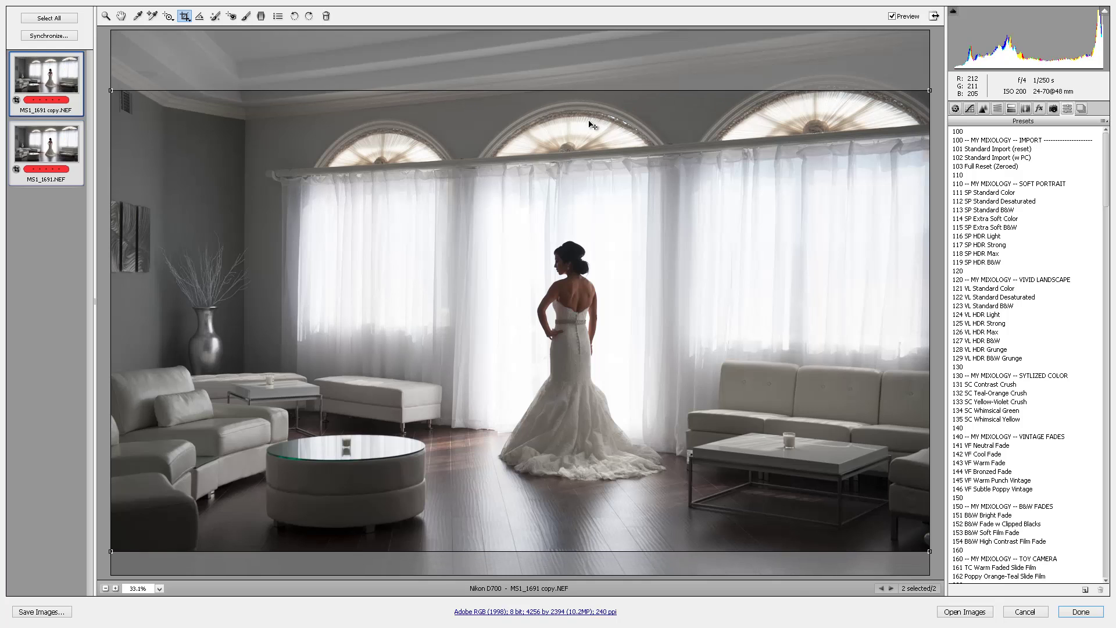
left_click_drag(737, 187, 727, 197)
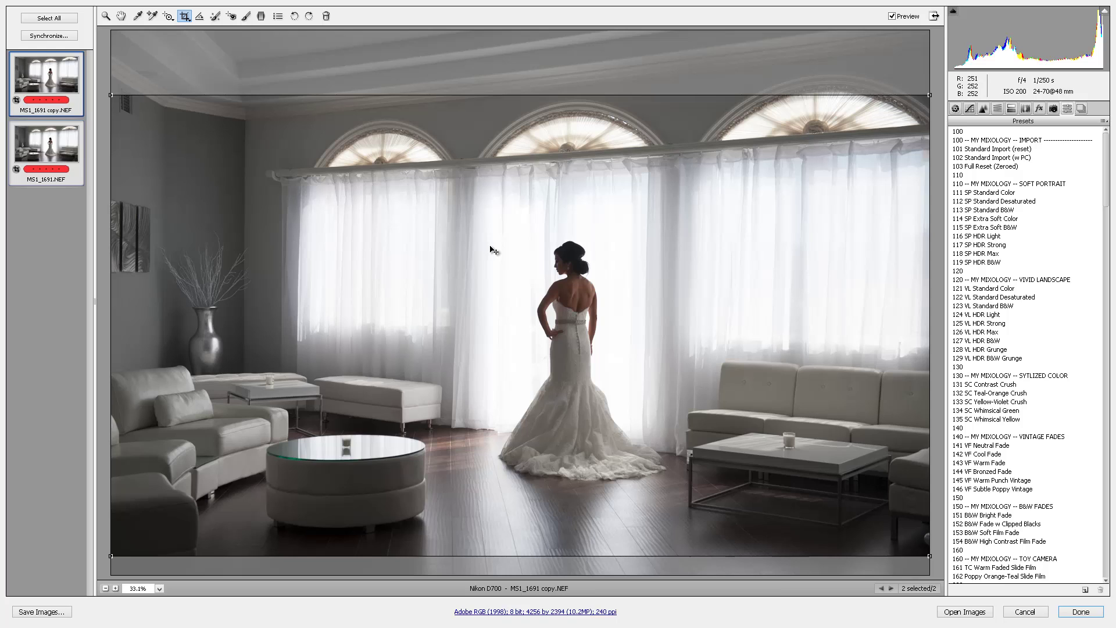
key("h")
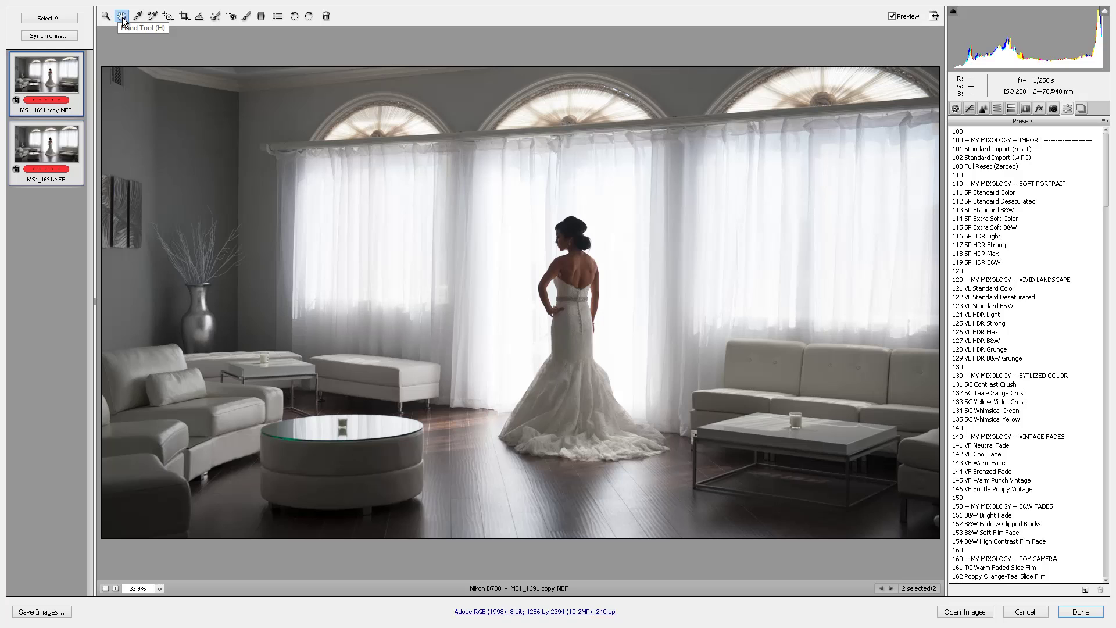
- On the copy only, apply 114 SP Extra Soft Color and then the 207 Brighten +1 preset
left_click(54, 72)
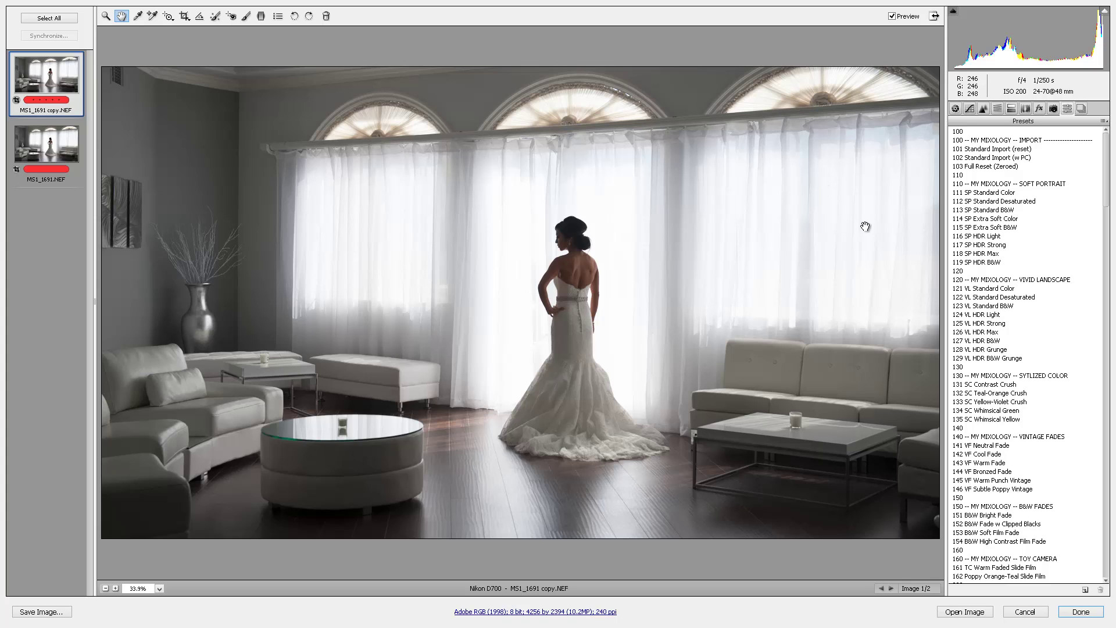
left_click(998, 198)
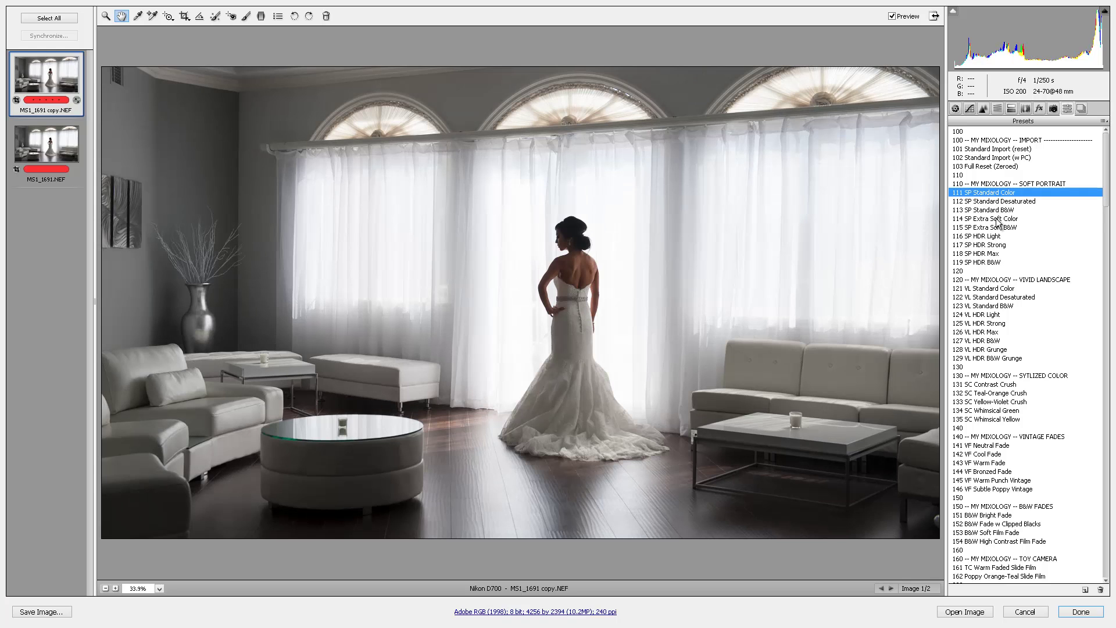
left_click(997, 219)
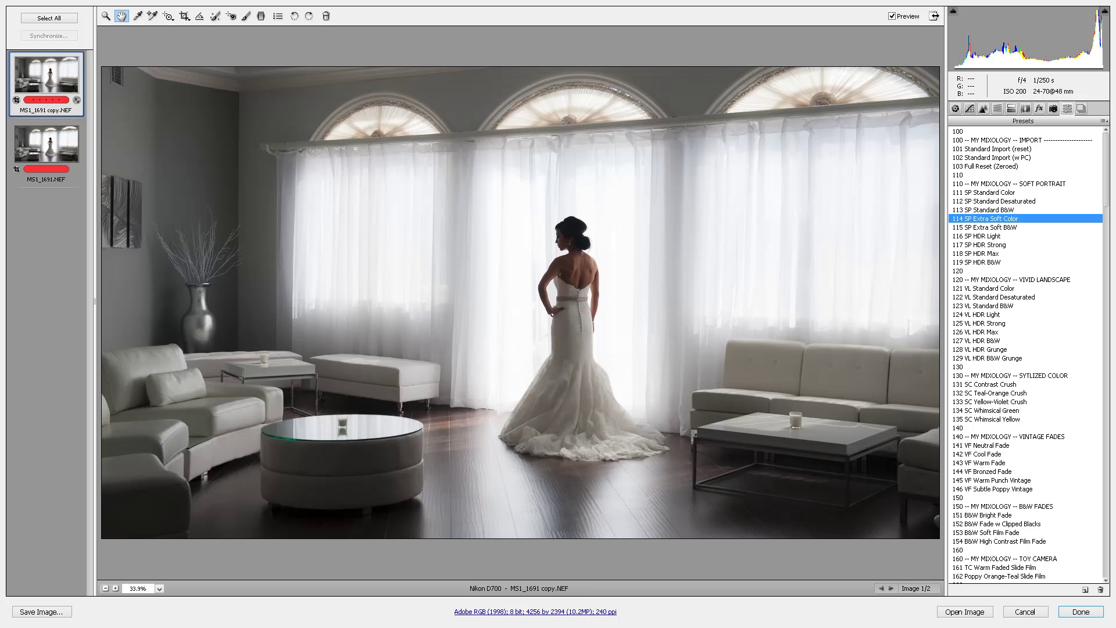
scroll(1023, 321, "down", 15)
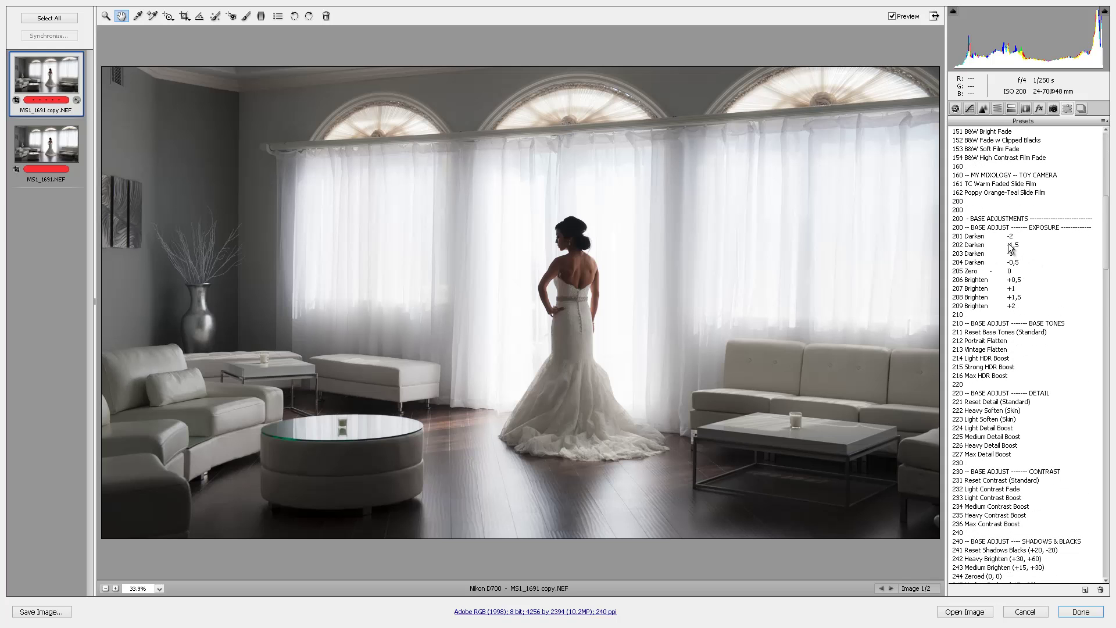
left_click(1016, 280)
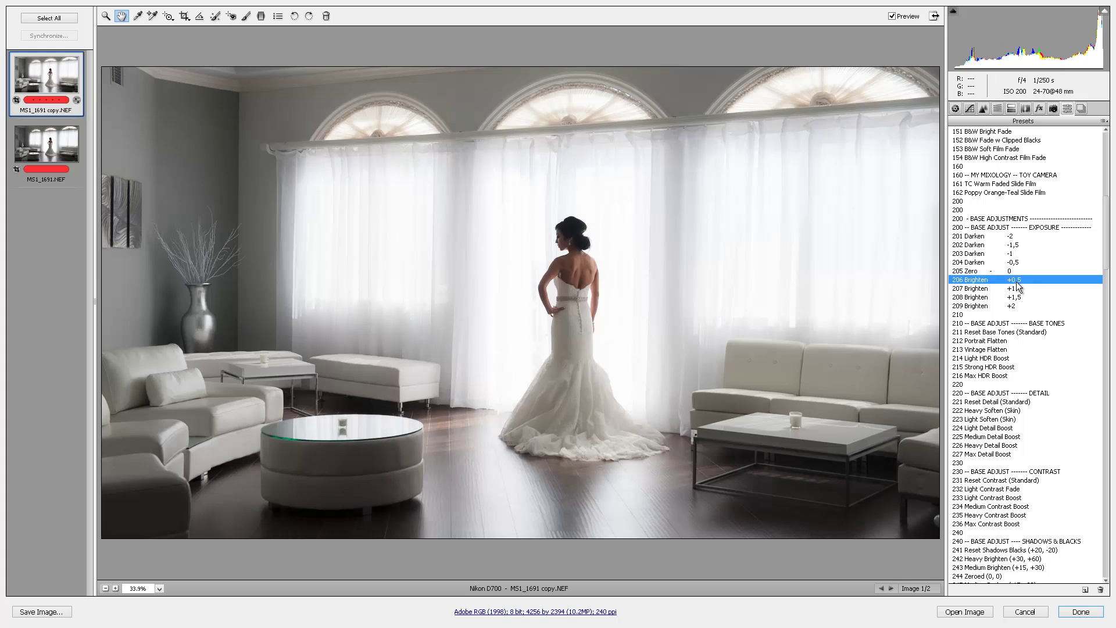
left_click(1019, 287)
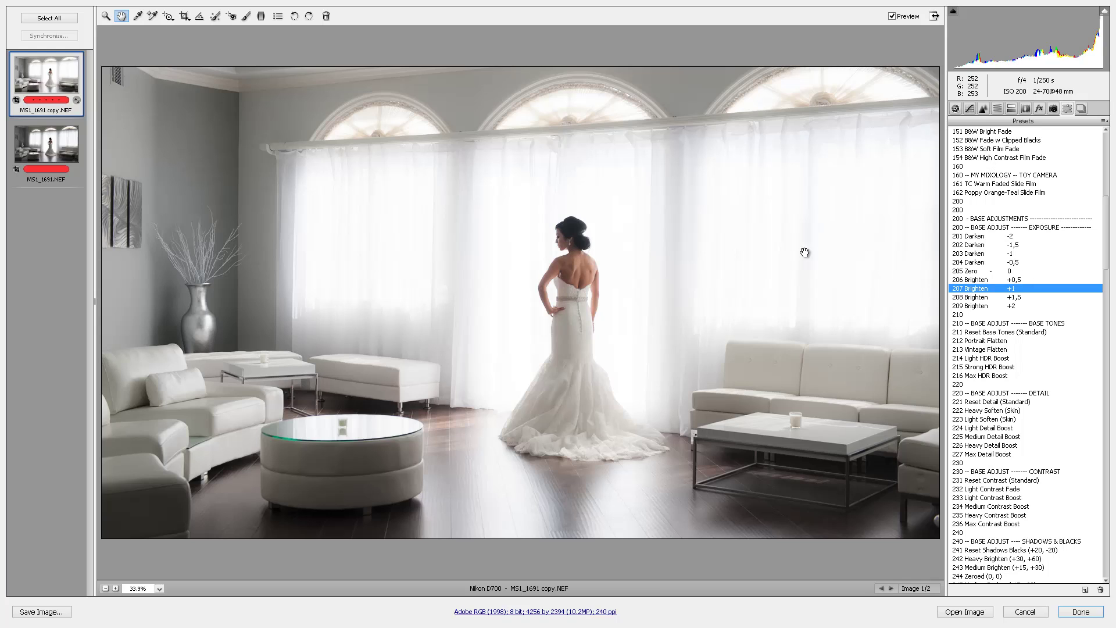
- In the Basic panel, lower Exposure to +0.70 and, after trying -100, set Highlights back to -30
left_click(955, 109)
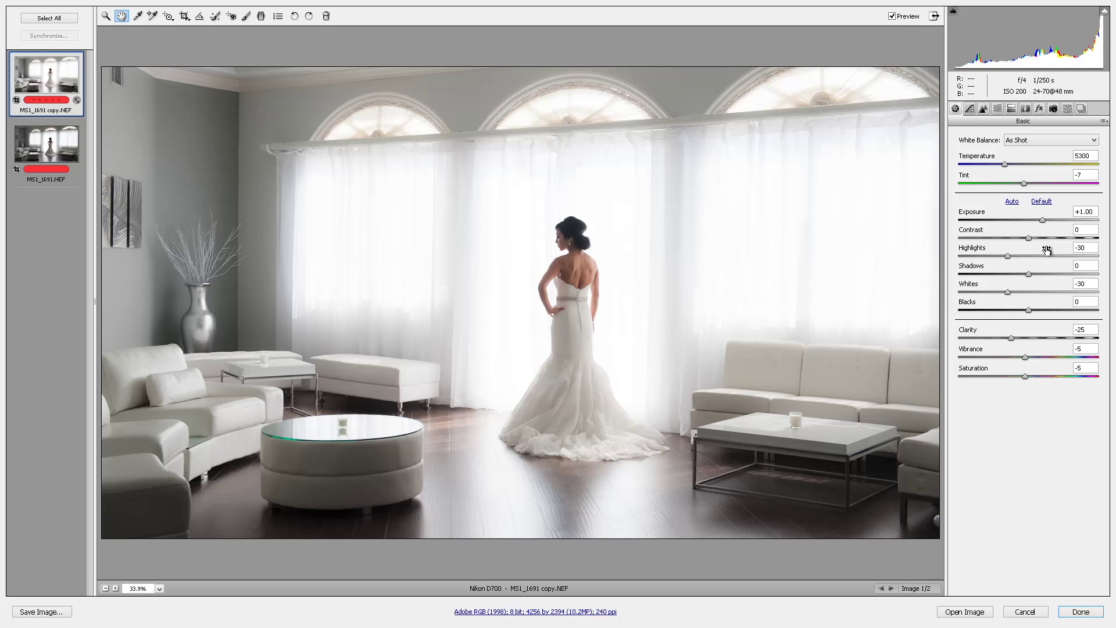
left_click(1095, 212)
key("Down")
key("Down")
key("Down")
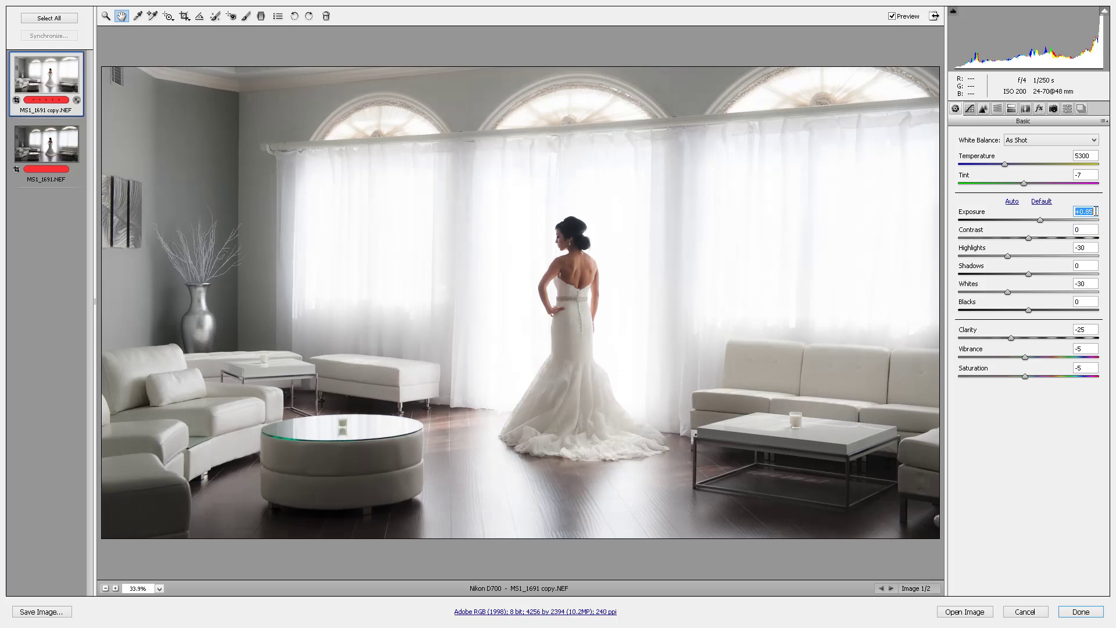
key("Down")
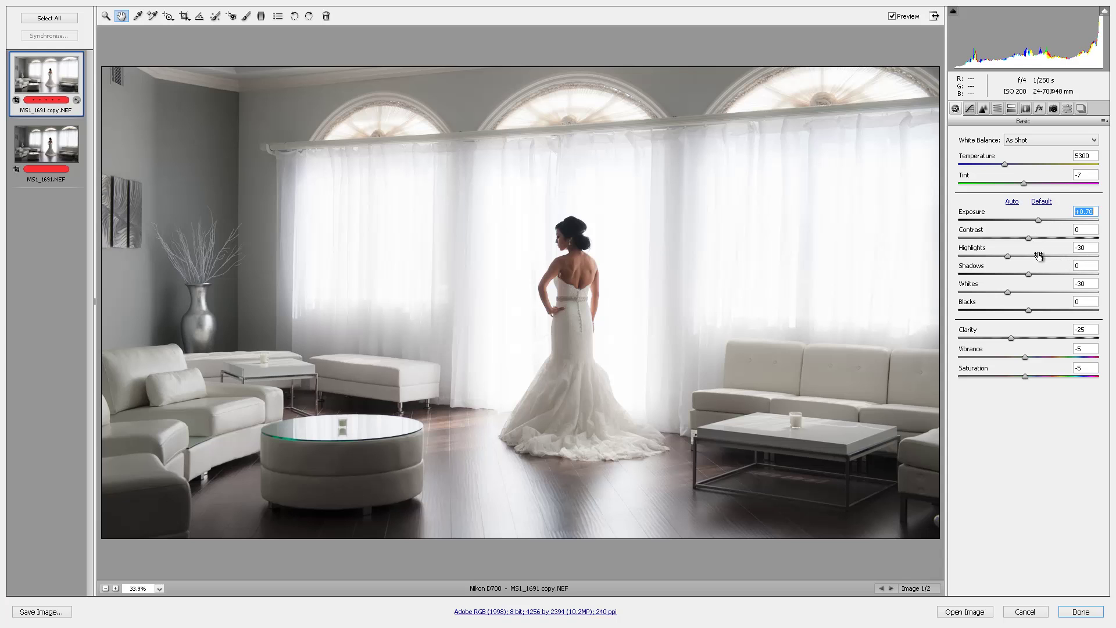
left_click_drag(1007, 256, 945, 259)
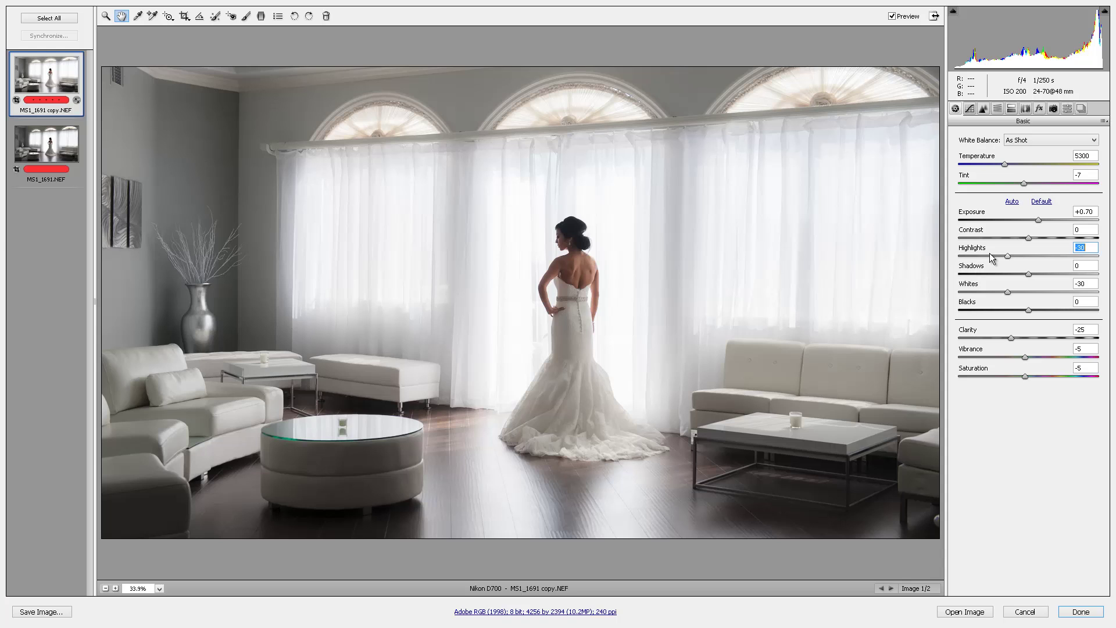
type("-30")
key("Return")
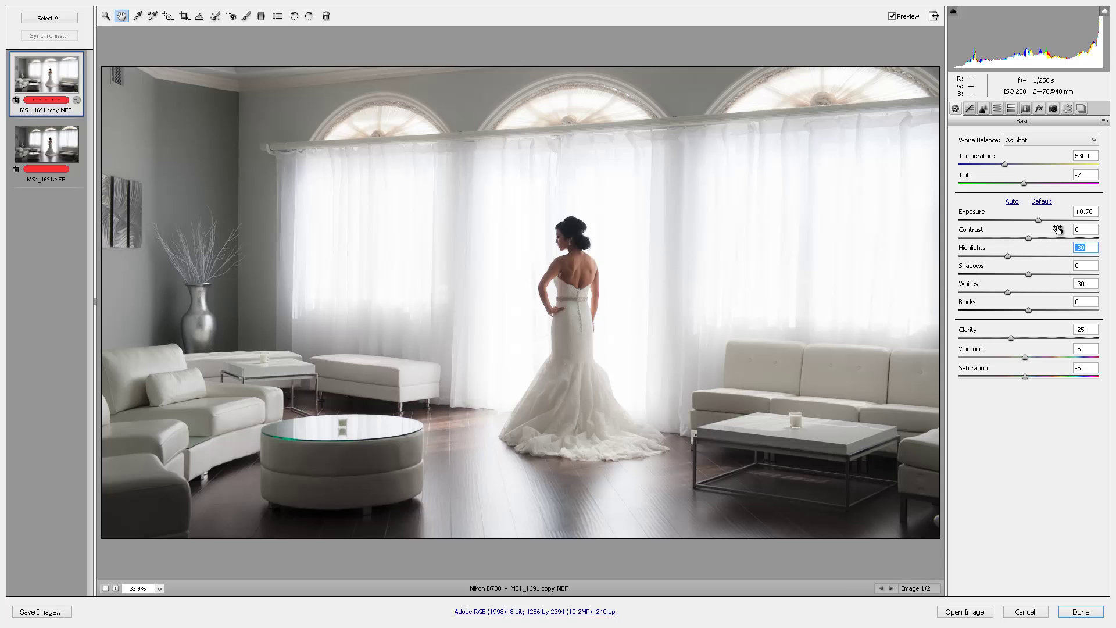
- Cool the white balance Temperature from 5100 down to 4600
left_click(1096, 156)
key("Down")
key("Down")
key("Down")
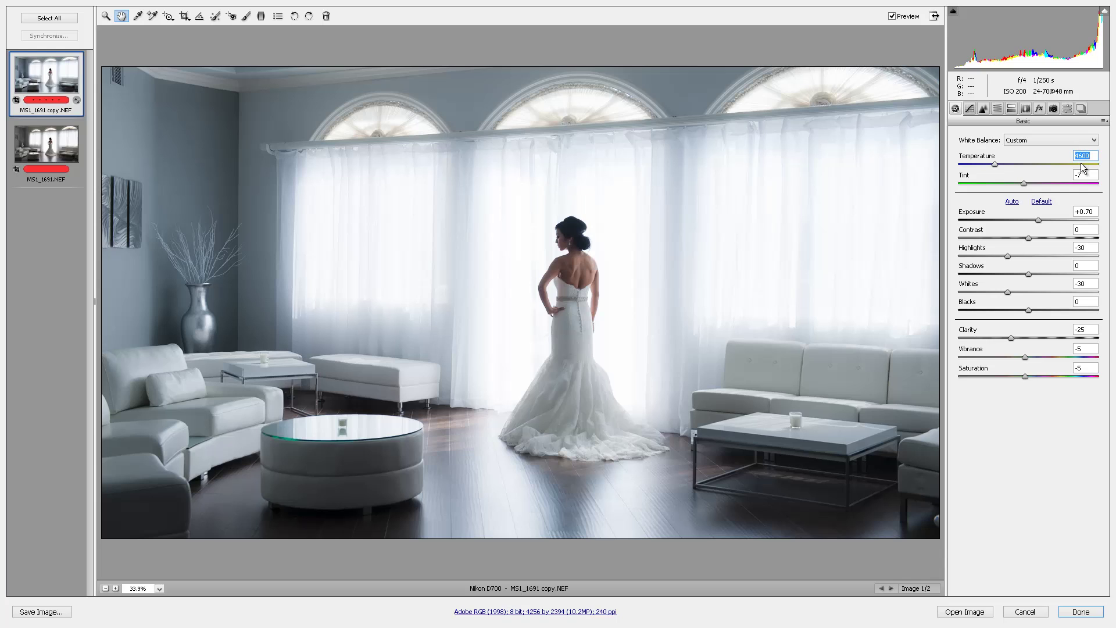
key("shift")
key("shift+Up")
key("shift+Down")
- Load the Warmer brush preset and paint warmth over the bride's back, waist and arms at Flow 18
key("k")
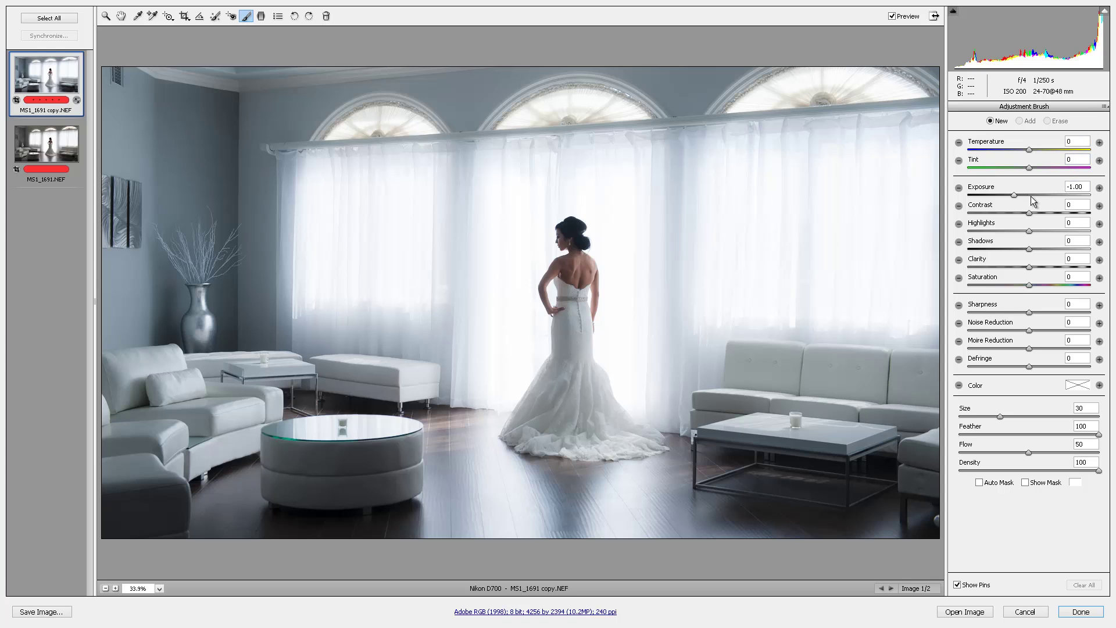
left_click(1105, 109)
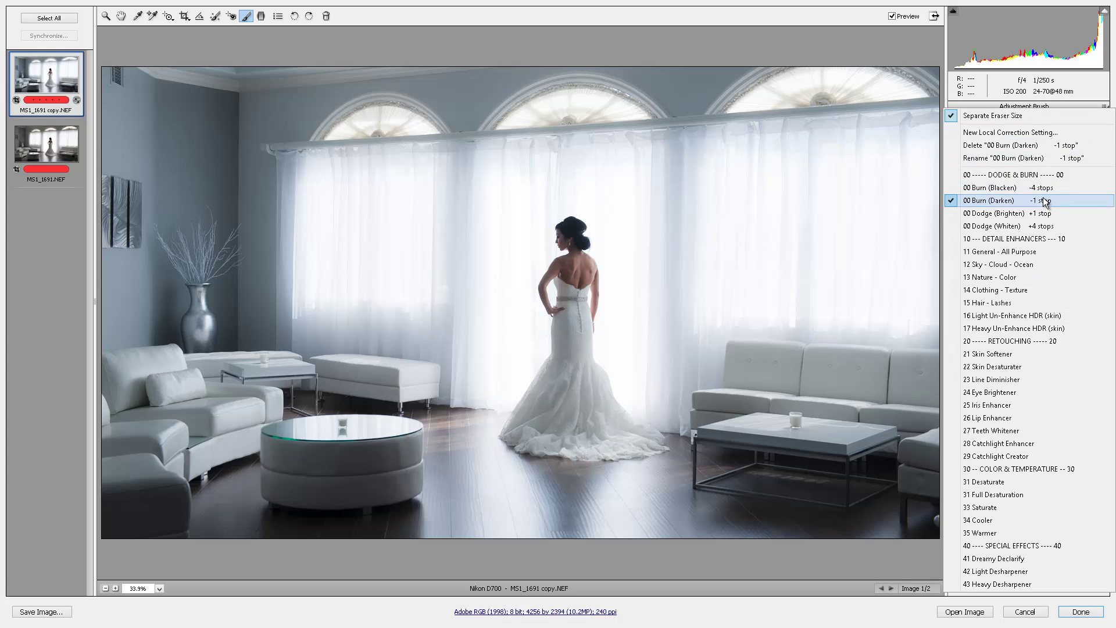
left_click(1005, 538)
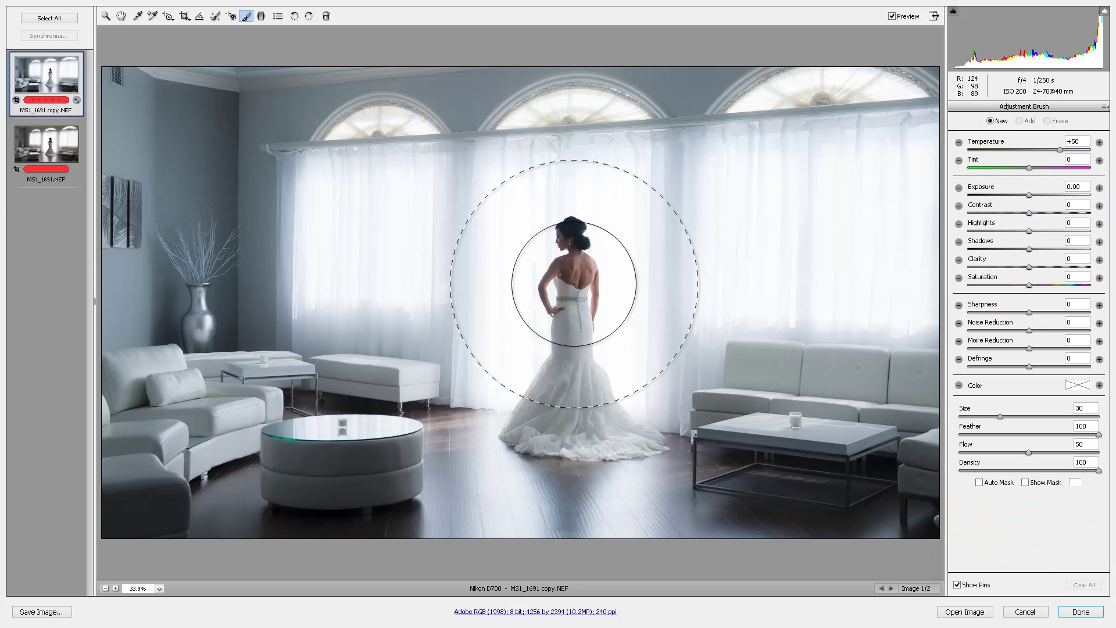
key("bracketleft")
key("bracketleft")
key("bracketleft")
key("bracketleft")
key("bracketleft")
key("bracketleft")
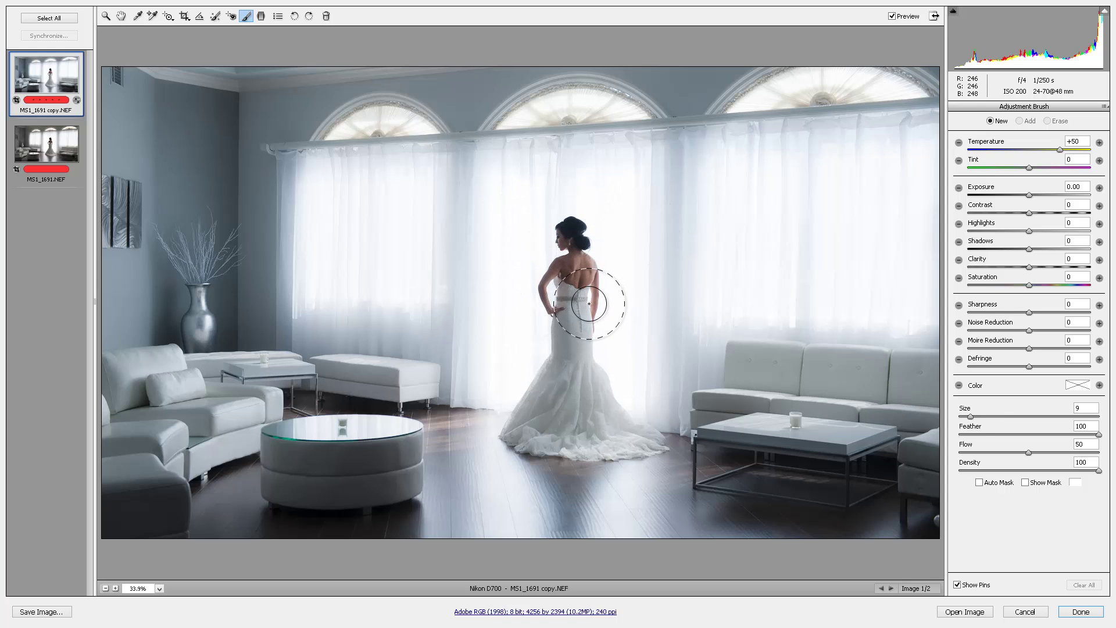
mouse_move(589, 303)
left_mouse_down()
mouse_move(573, 242)
mouse_move(577, 287)
mouse_move(531, 257)
left_mouse_up()
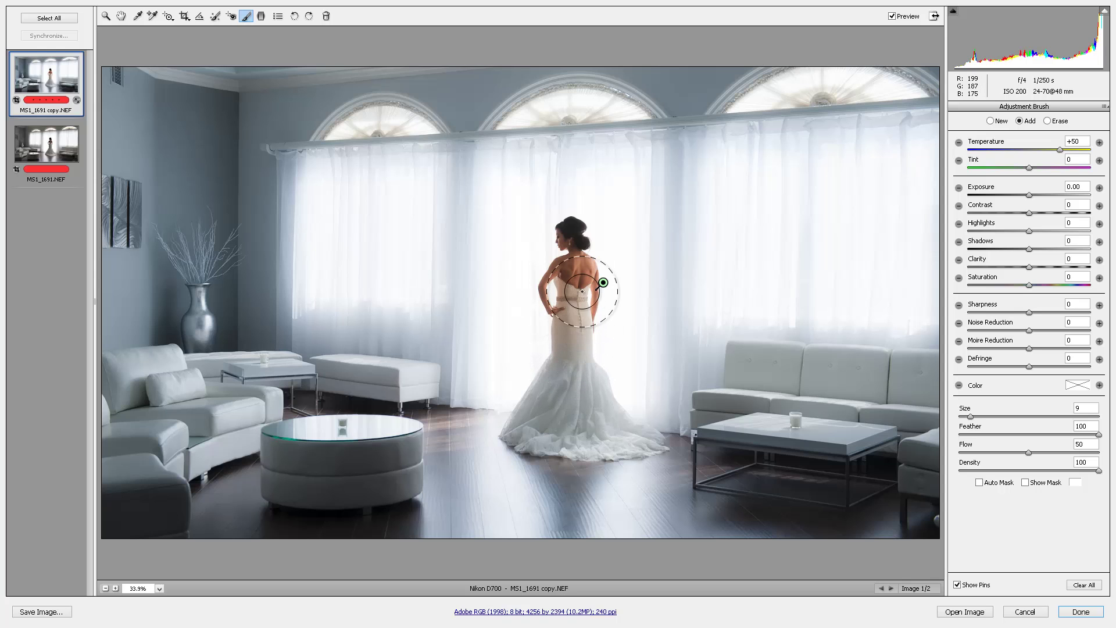
key("bracketright")
key("bracketright")
key("bracketright")
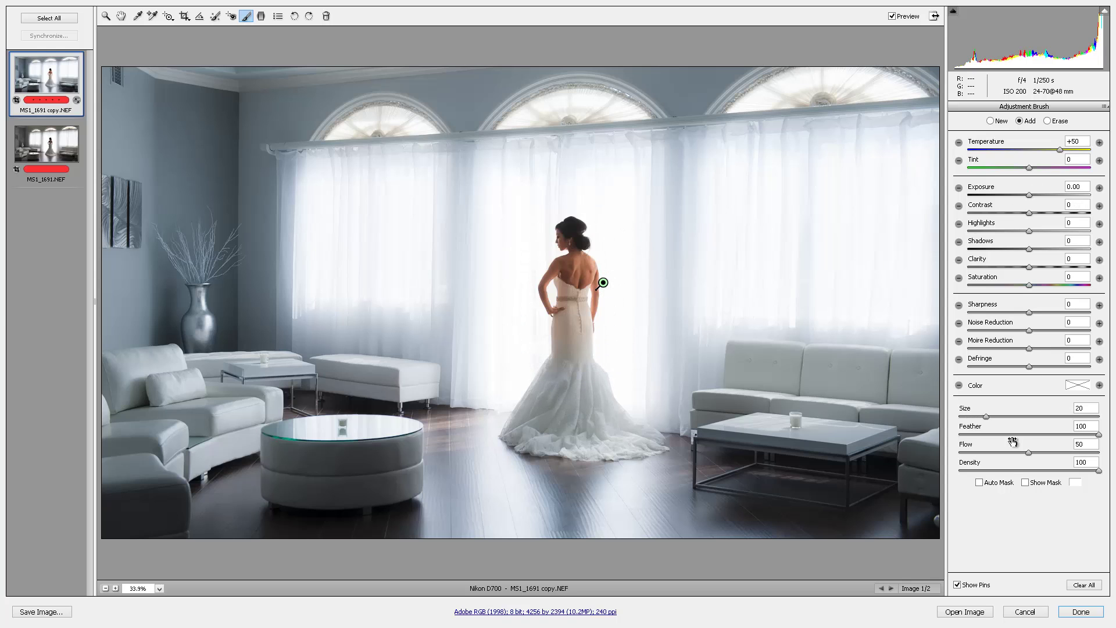
left_click_drag(1027, 452, 982, 452)
key("bracketright")
key("bracketright")
mouse_move(556, 411)
left_mouse_down()
mouse_move(593, 418)
mouse_move(561, 386)
mouse_move(579, 412)
left_mouse_up()
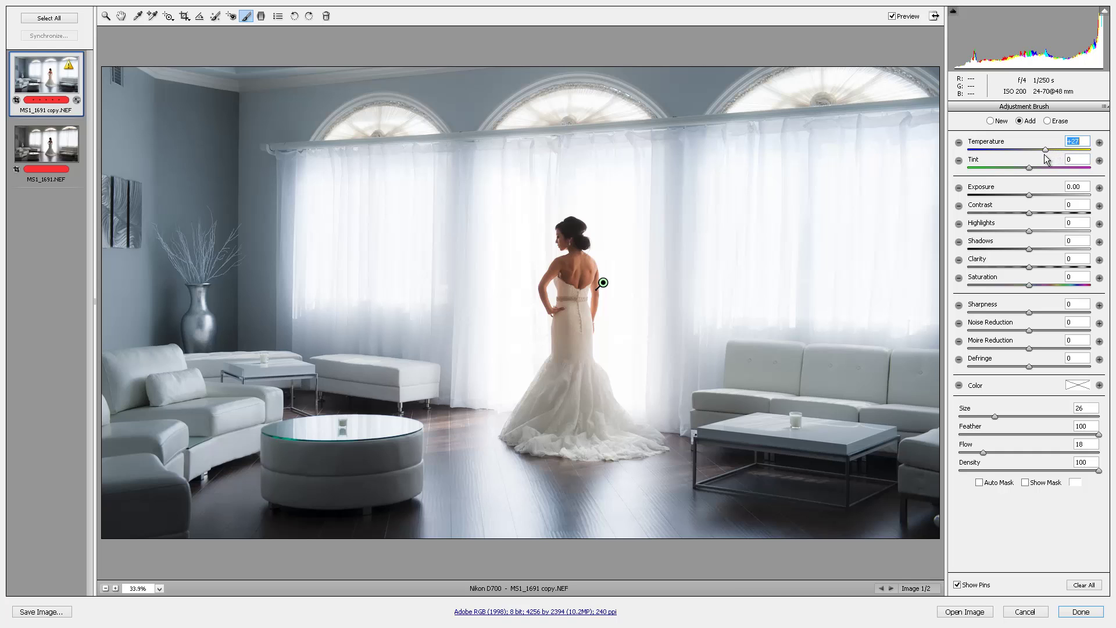
- Set the brush warming to about +26, then return to Basic and check the 4600 Temperature
left_click_drag(1044, 155, 1043, 156)
left_click_drag(1044, 151, 1046, 151)
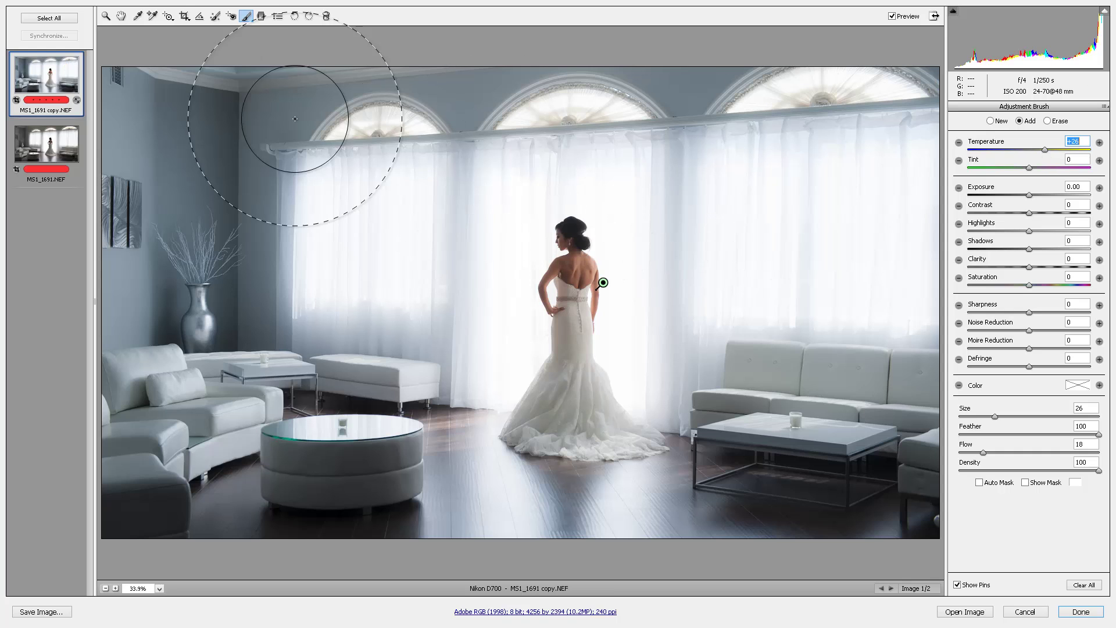
left_click(122, 17)
left_click(1095, 156)
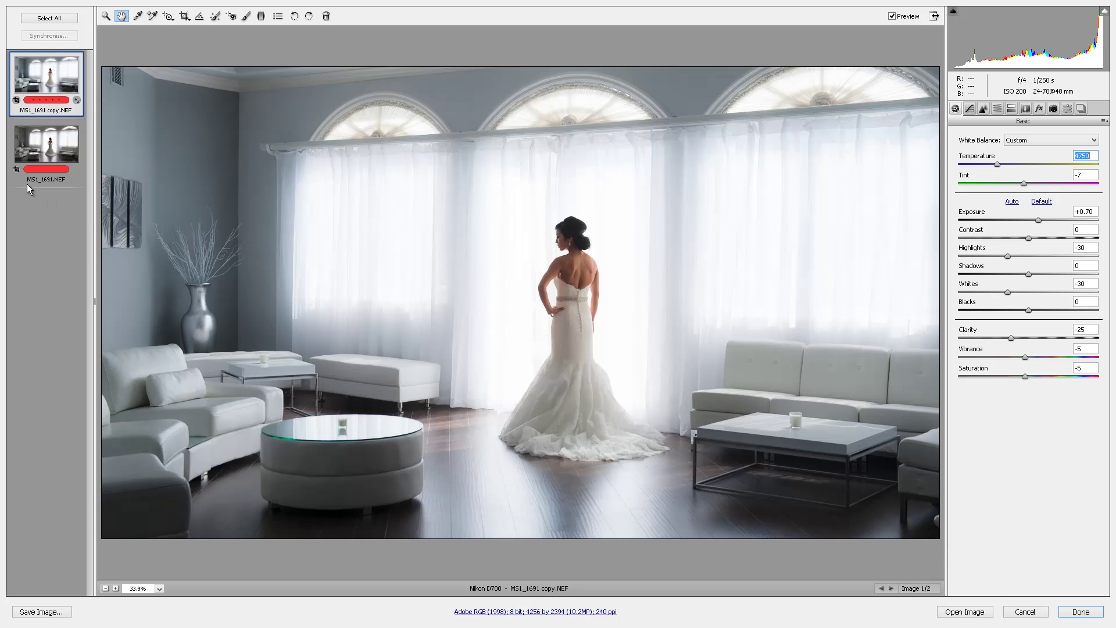
- Select the original MS1_1691.NEF and apply the 115 SP Extra Soft B&W preset
left_click(47, 145)
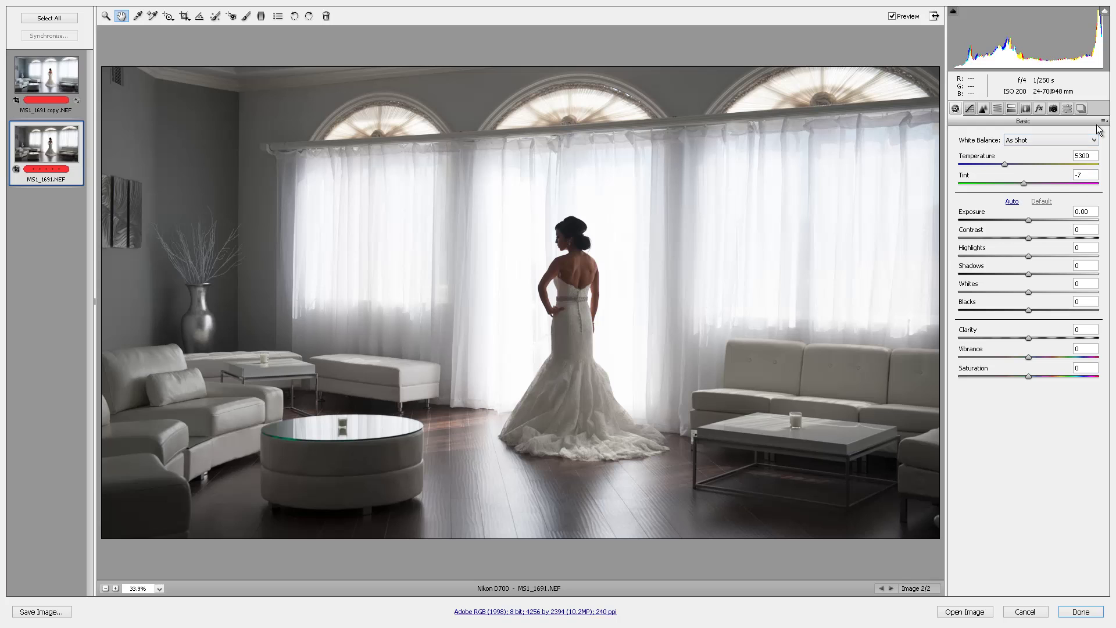
left_click(1067, 109)
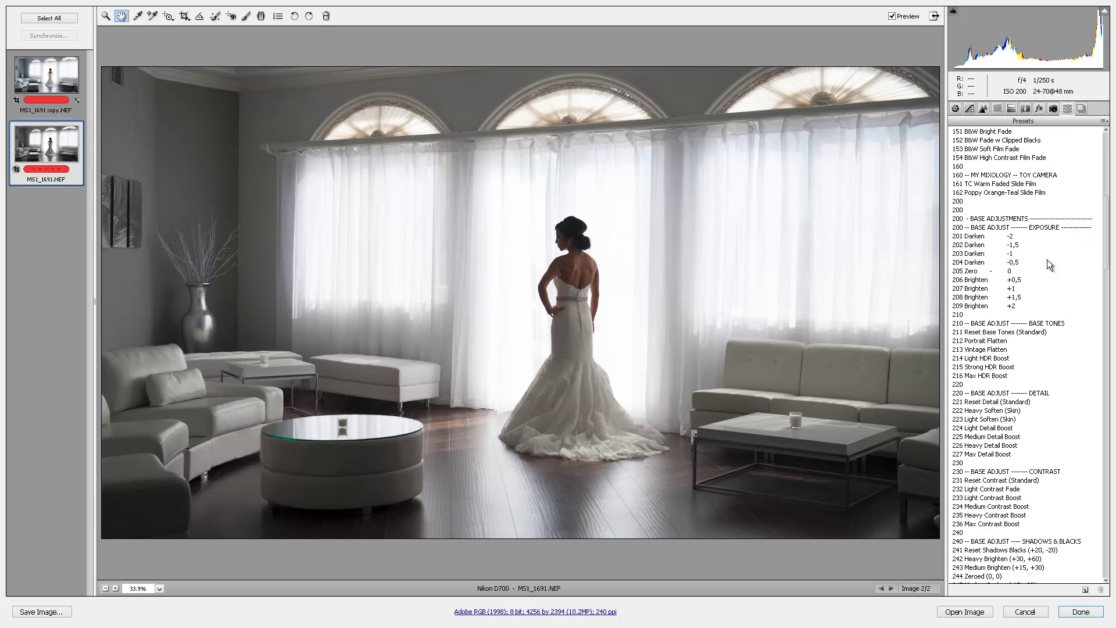
scroll(1018, 338, "up", 15)
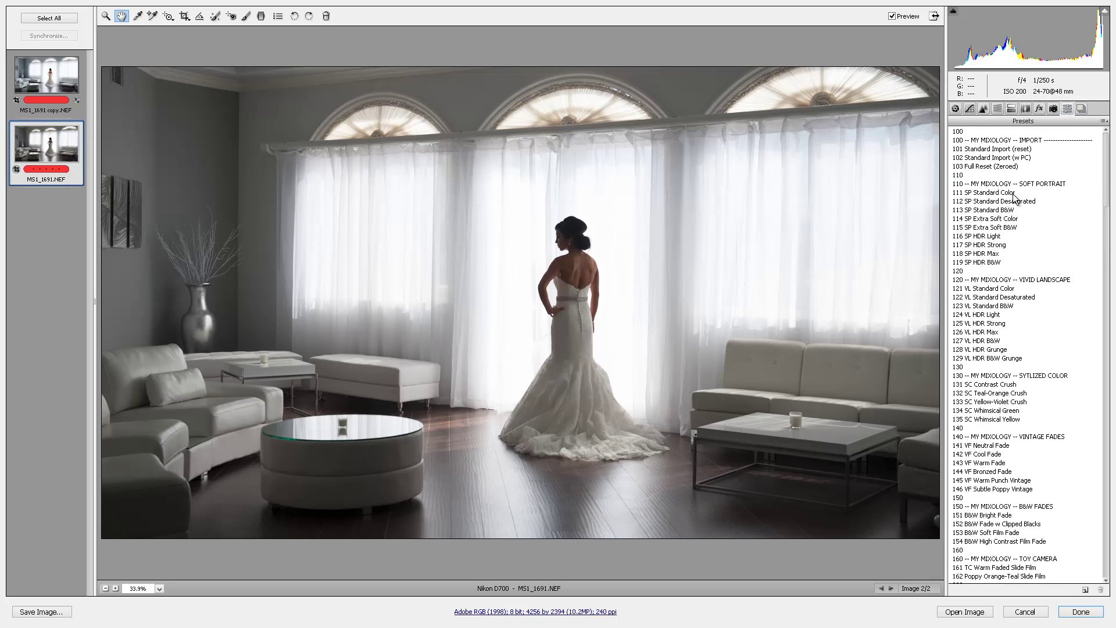
left_click(994, 228)
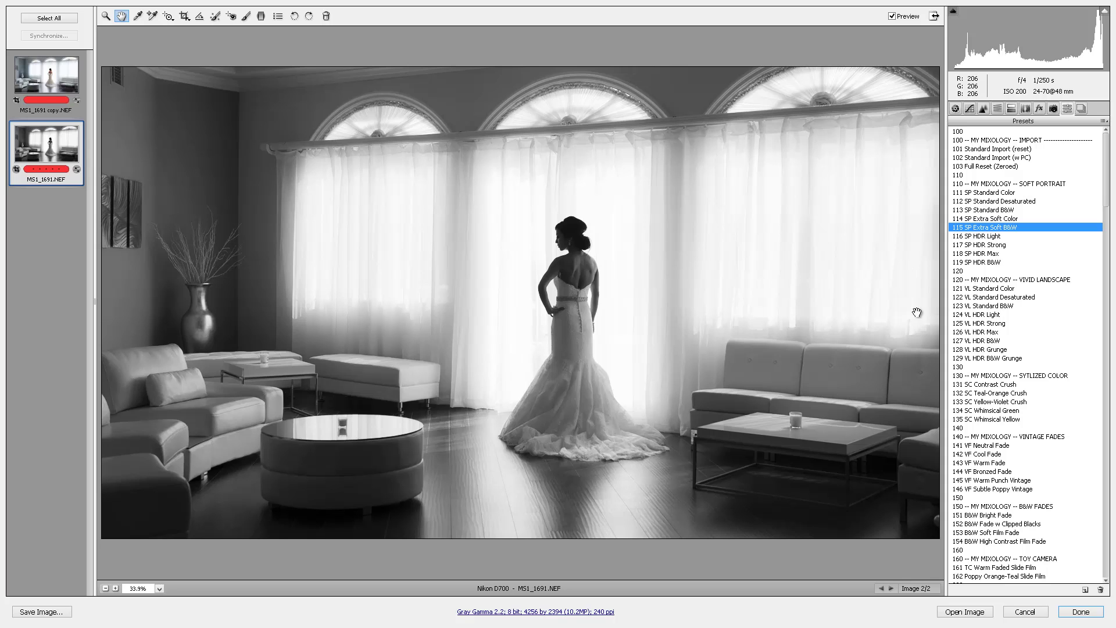
- Try the Darken -0.5, Zero and Medium Darken presets, settling on 204 Darken -0.5
scroll(1004, 342, "down", 12)
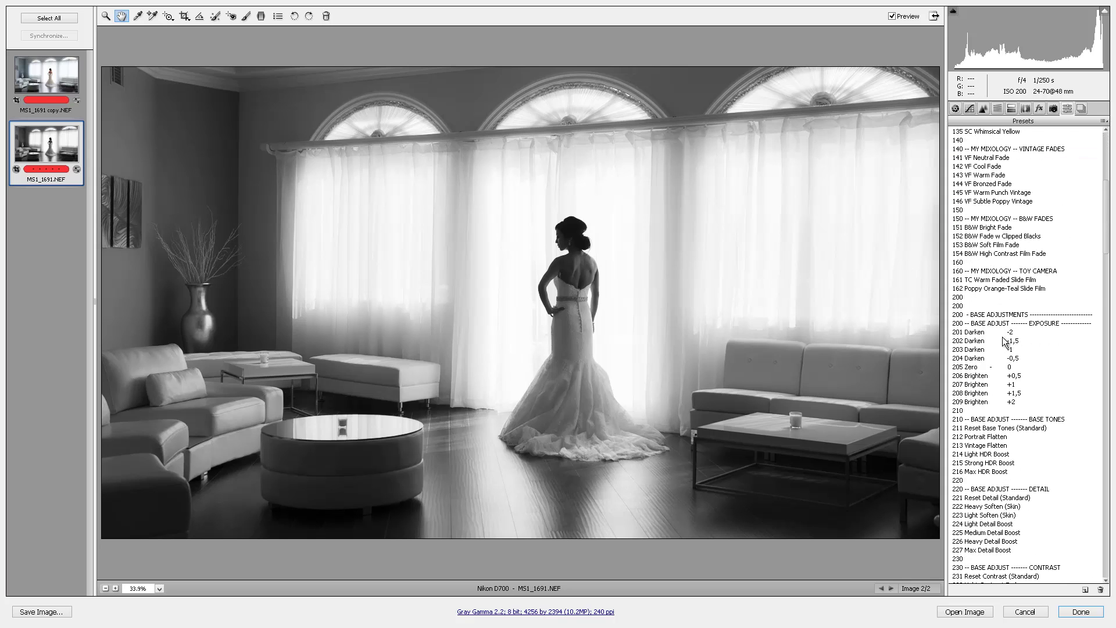
scroll(1003, 342, "down", 4)
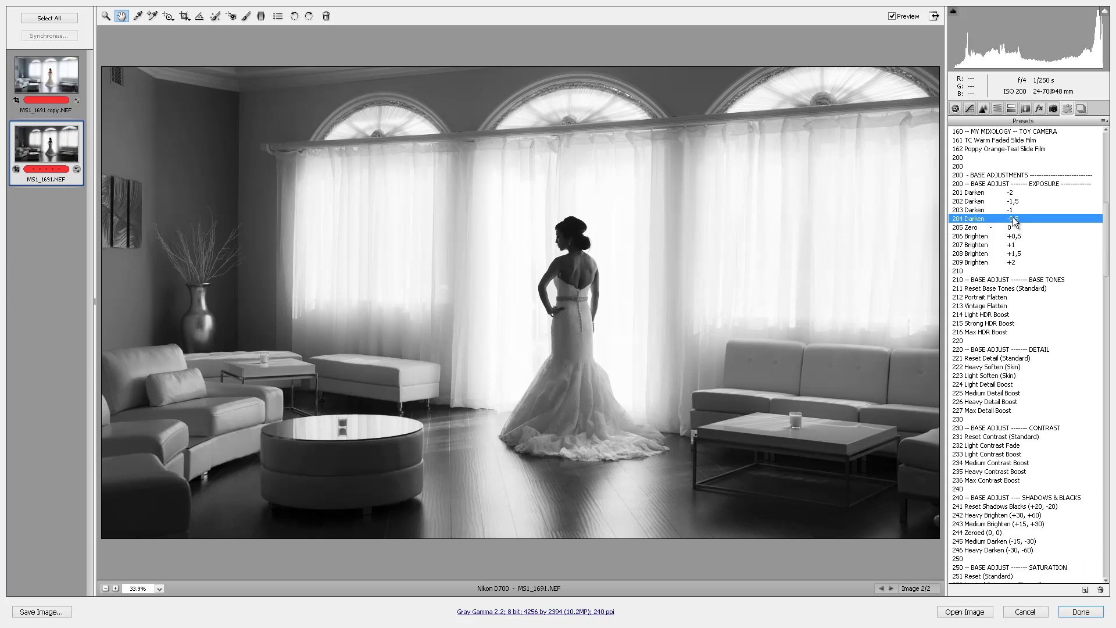
left_click(1012, 219)
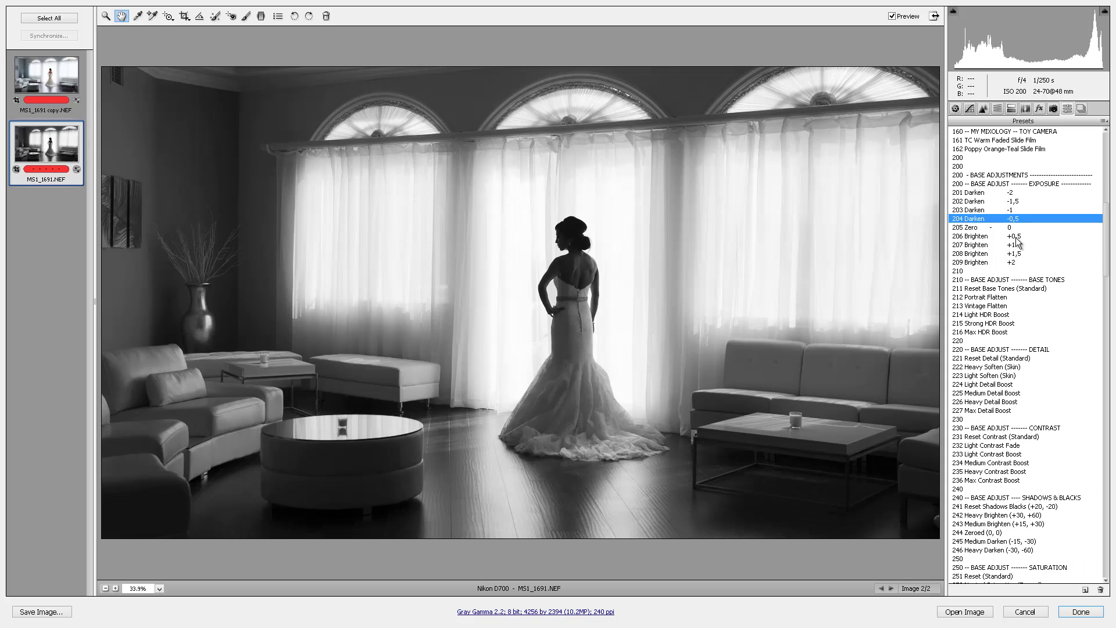
left_click(995, 226)
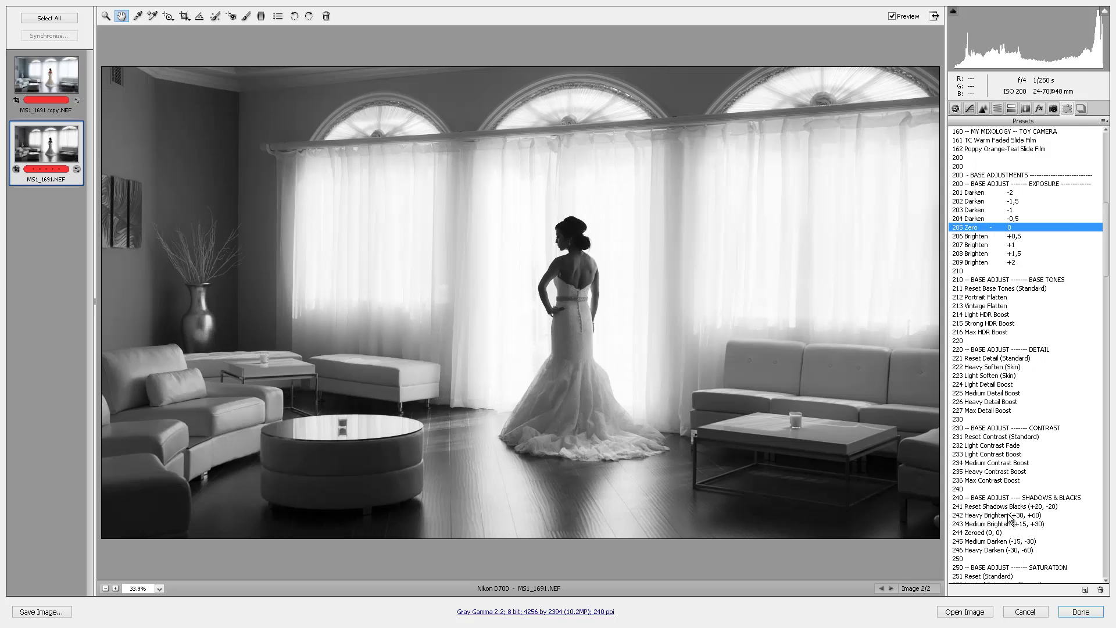
scroll(1018, 543, "down", 3)
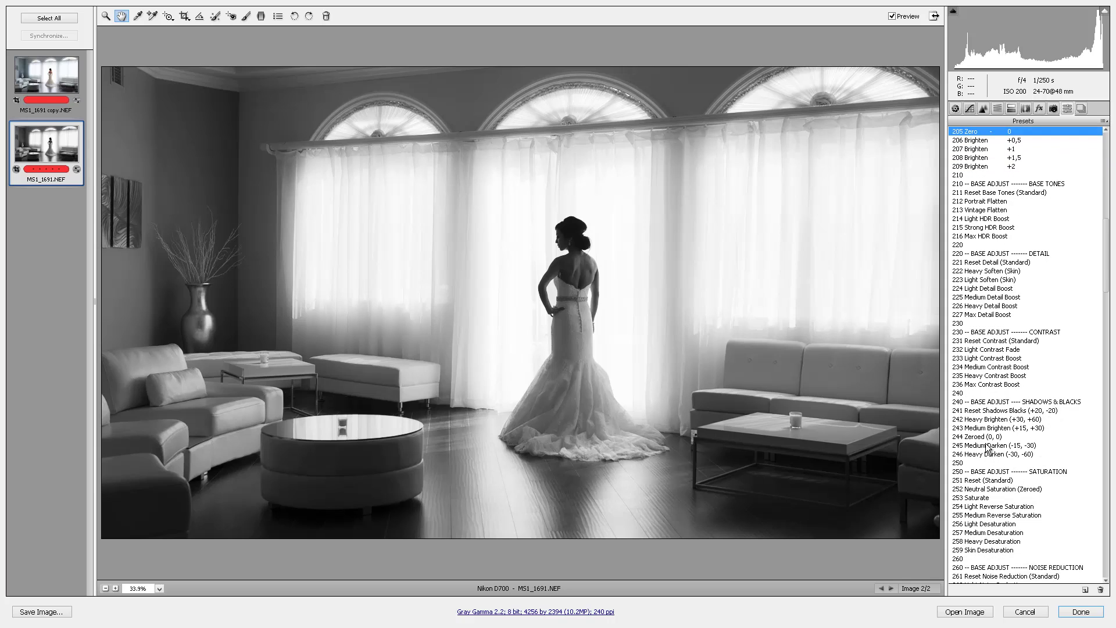
left_click(994, 447)
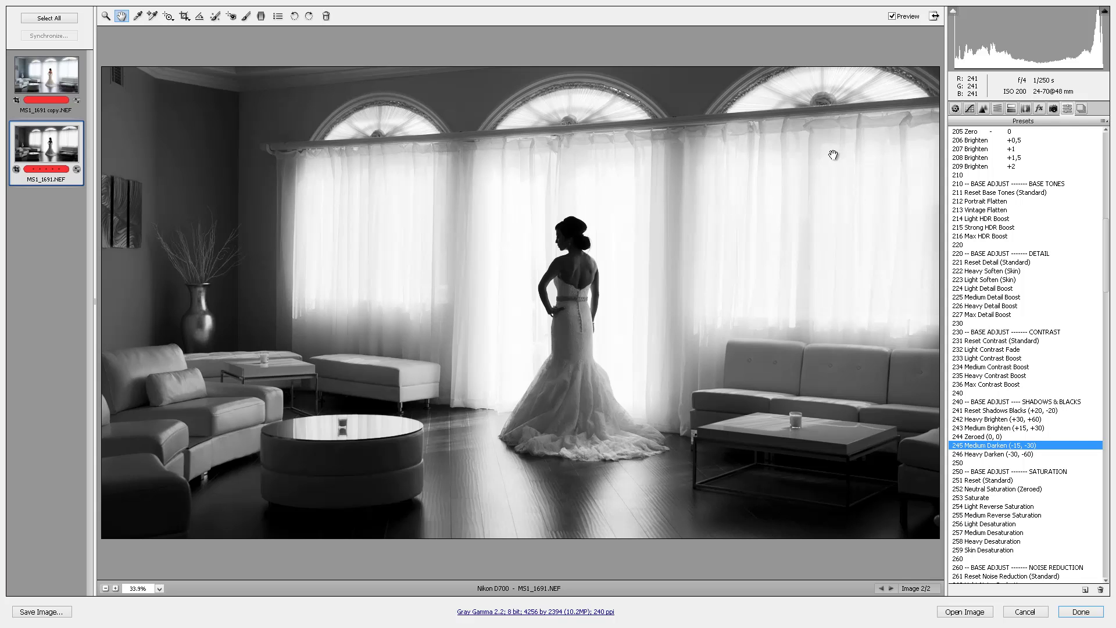
key("ctrl+z")
scroll(988, 273, "up", 4)
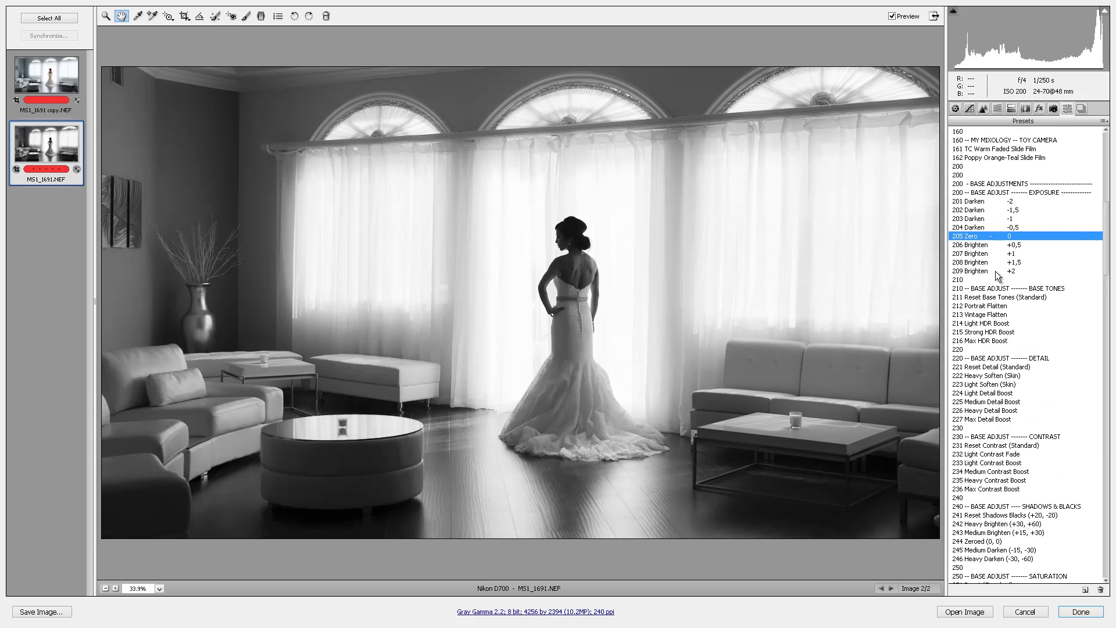
left_click(1017, 227)
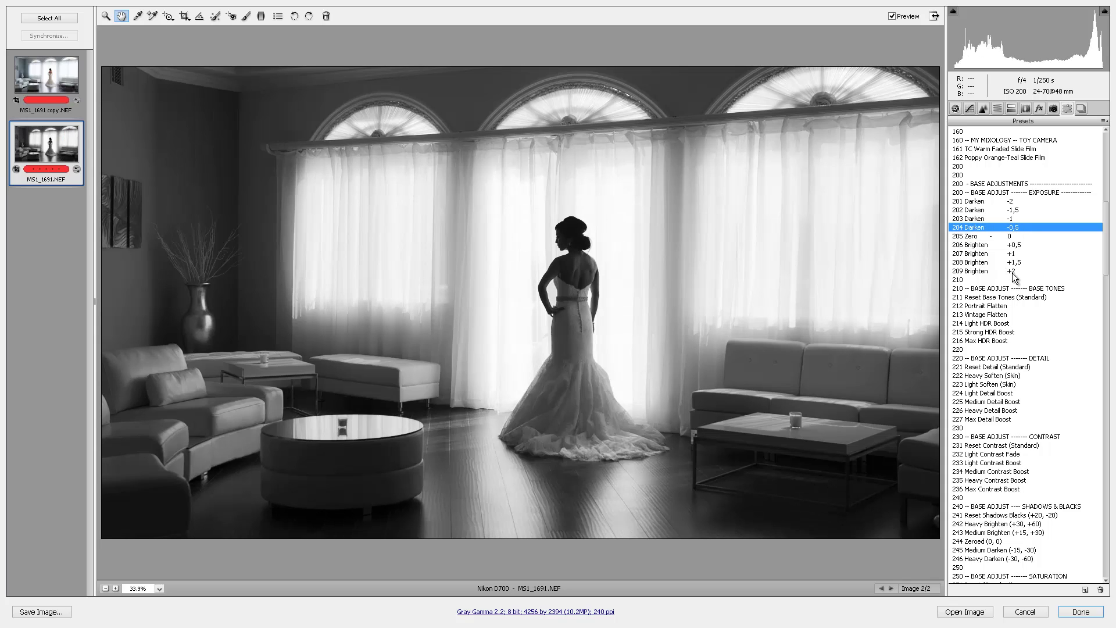
- Nudge Exposure up from -0.50 to -0.35 in the Basic panel
scroll(1013, 273, "down", 20)
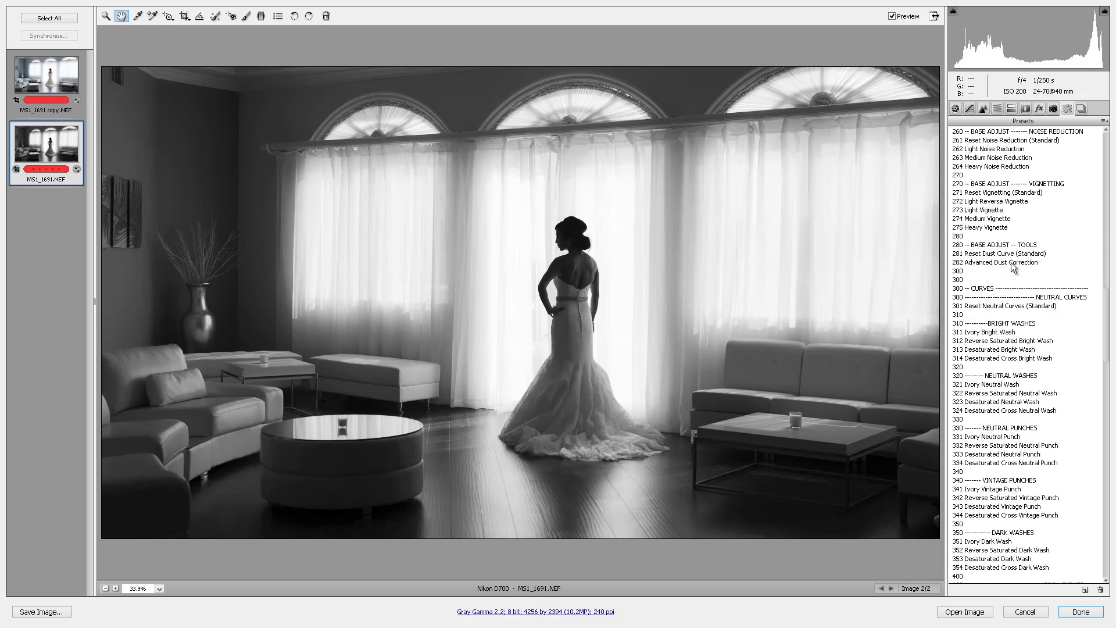
scroll(1014, 267, "down", 2)
left_click(955, 109)
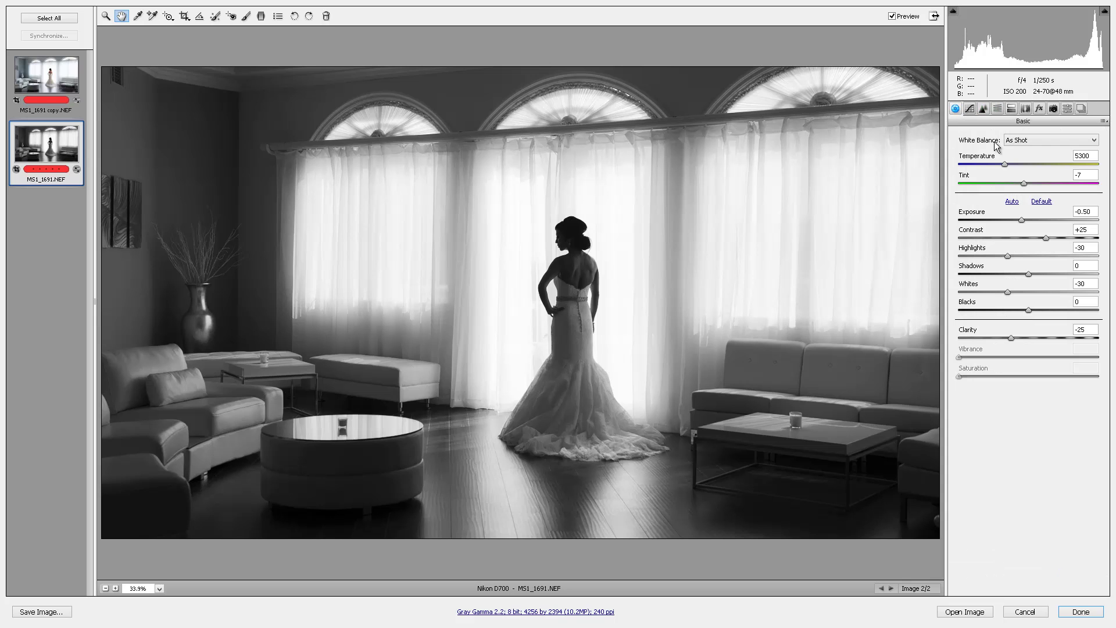
key("Up")
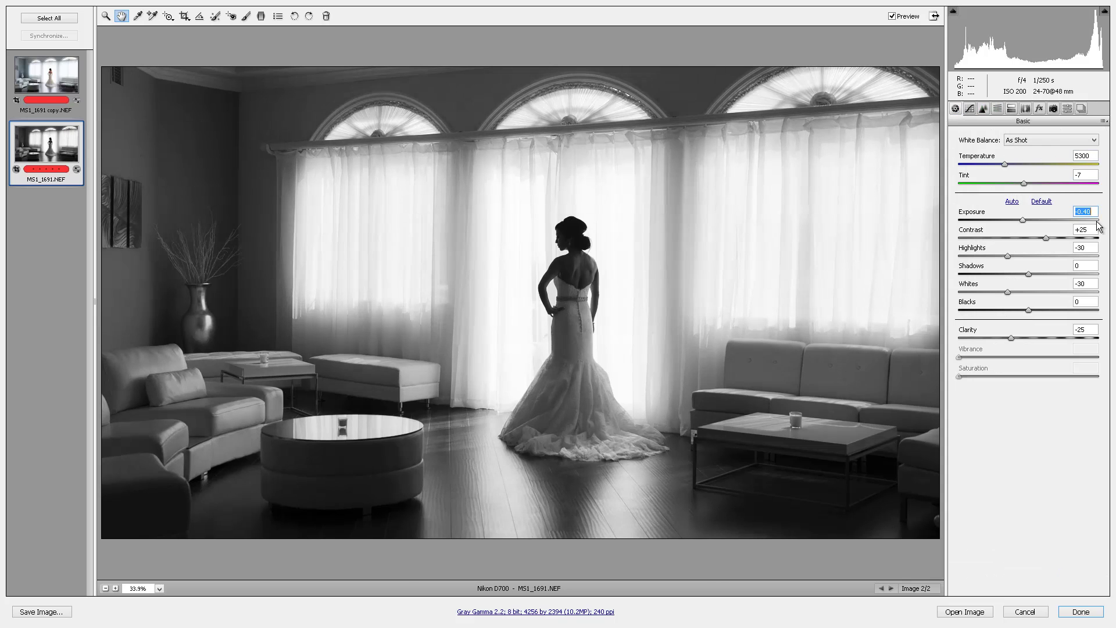
key("Up")
- Apply the 815 Light Square Vignette preset to darken the black-and-white photo's edges
left_click(1067, 108)
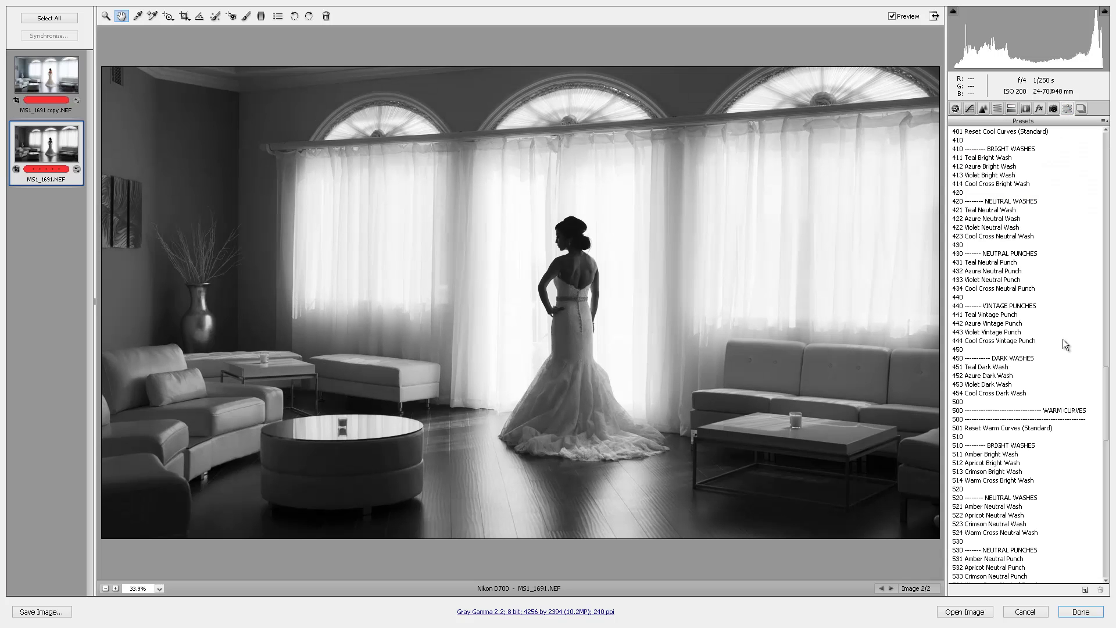
scroll(1062, 359, "down", 20)
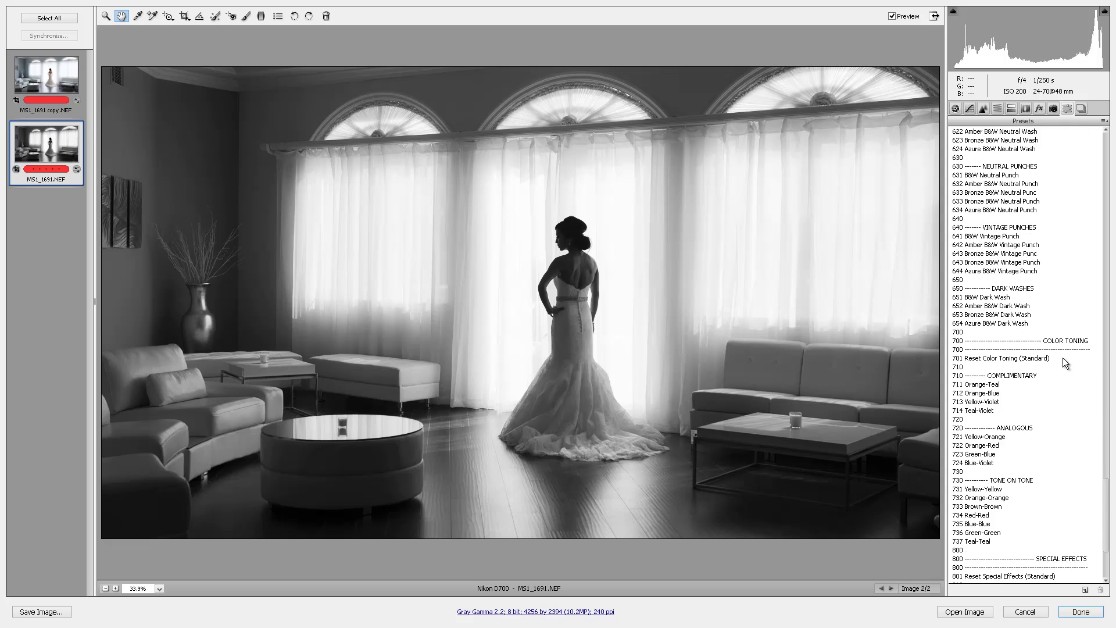
scroll(1064, 362, "down", 5)
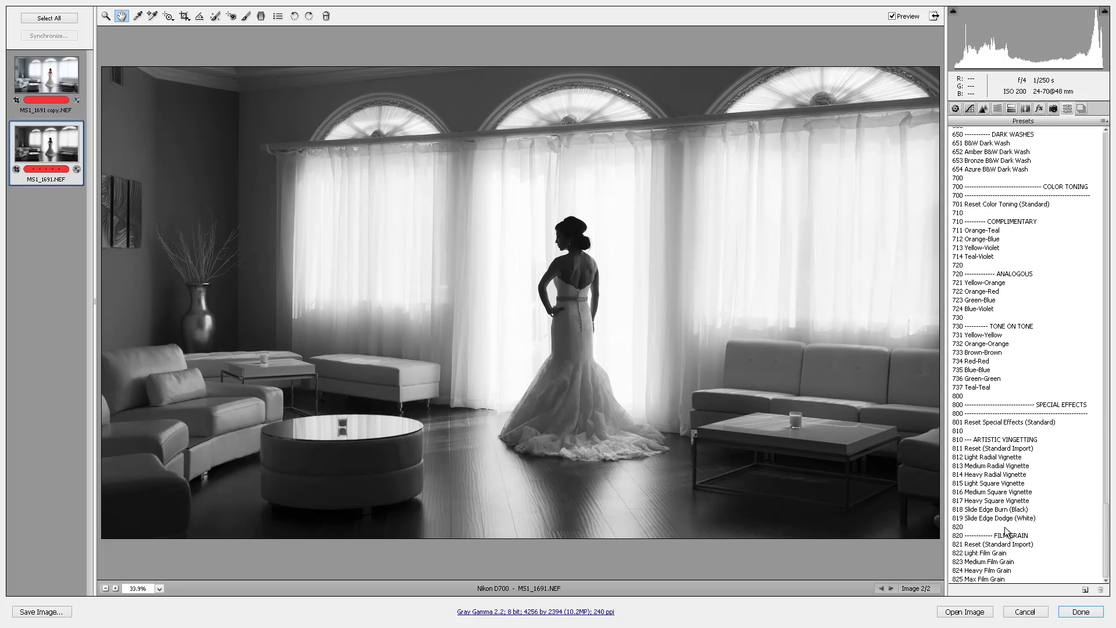
left_click(992, 485)
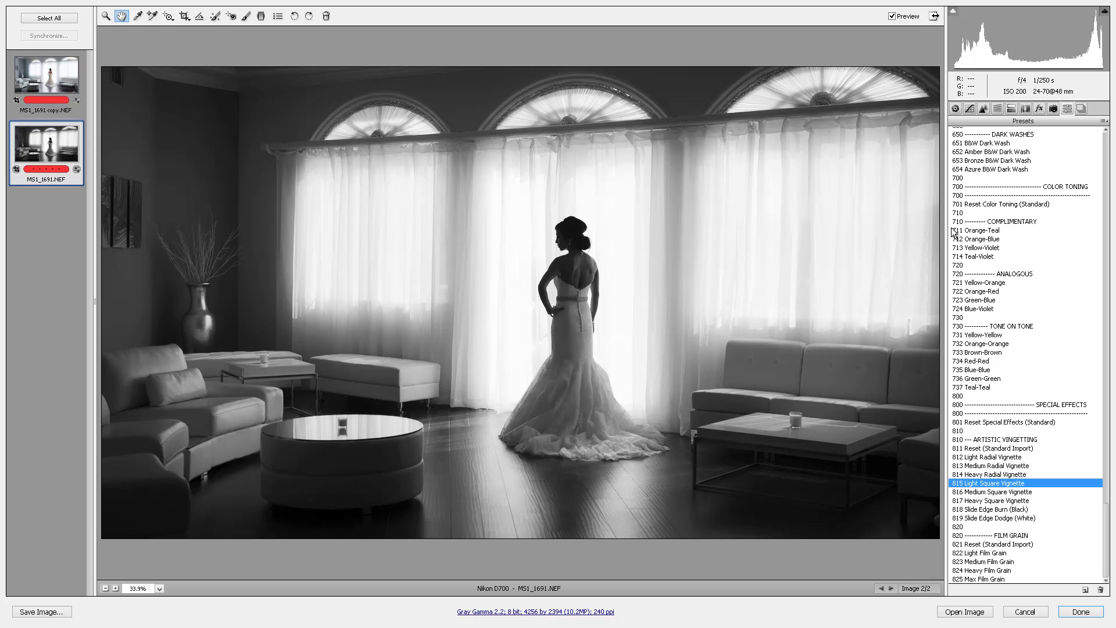
- Brush the 12 Sky - Cloud - Ocean settings (Contrast +40, Clarity +35) over the right curtains and sofa
key("k")
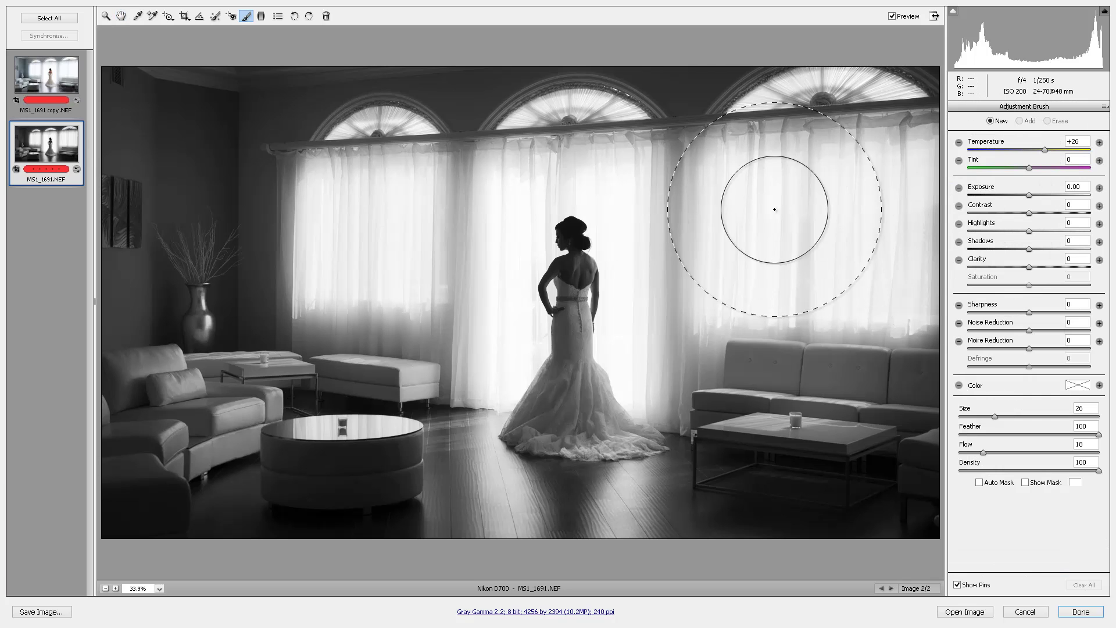
left_click(1105, 107)
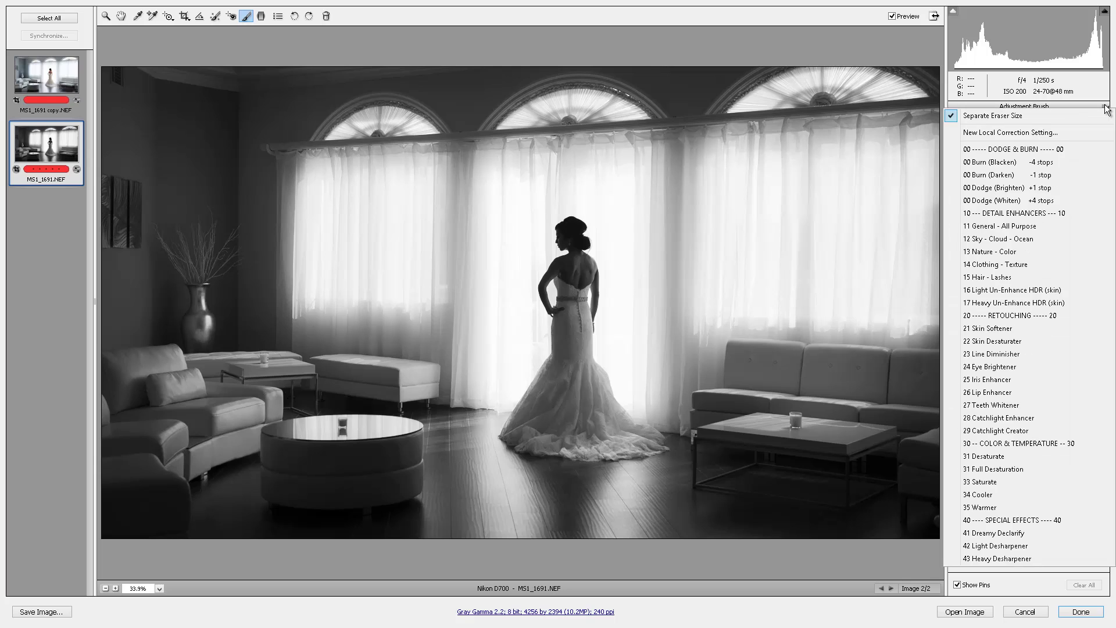
left_click(1019, 239)
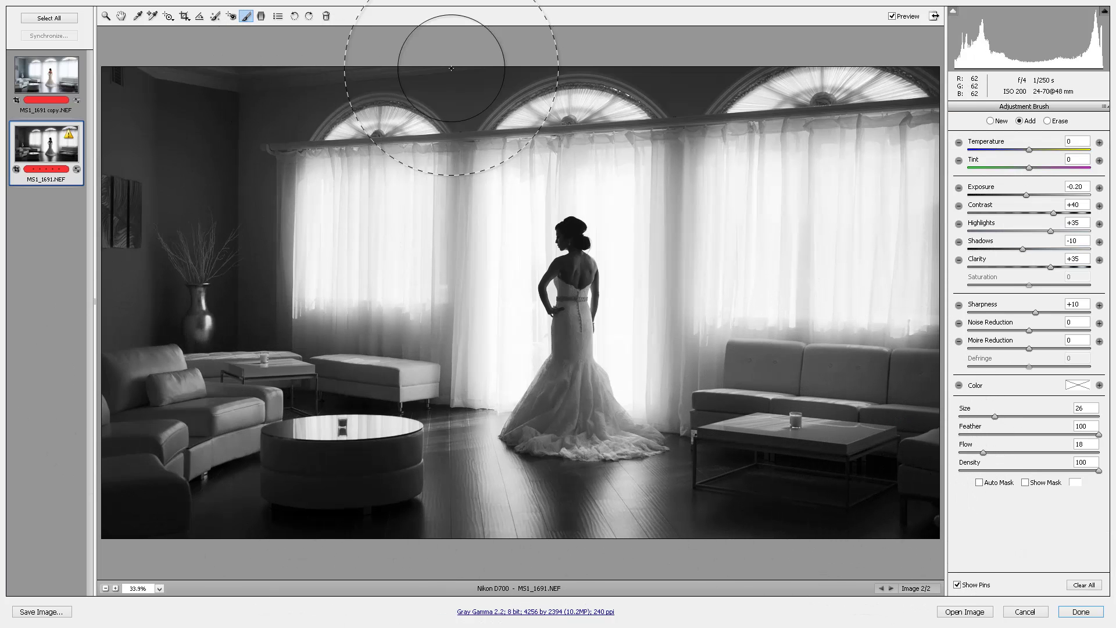
left_click(909, 423)
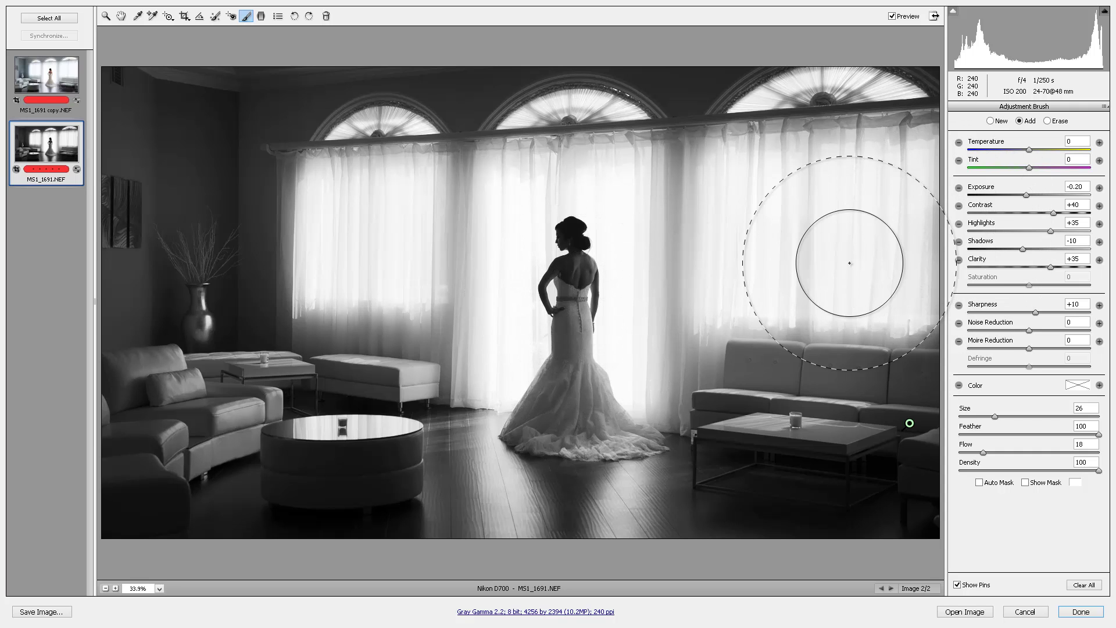
- Leave the Adjustment Brush and set the colour copy's Temperature to 4900
key("h")
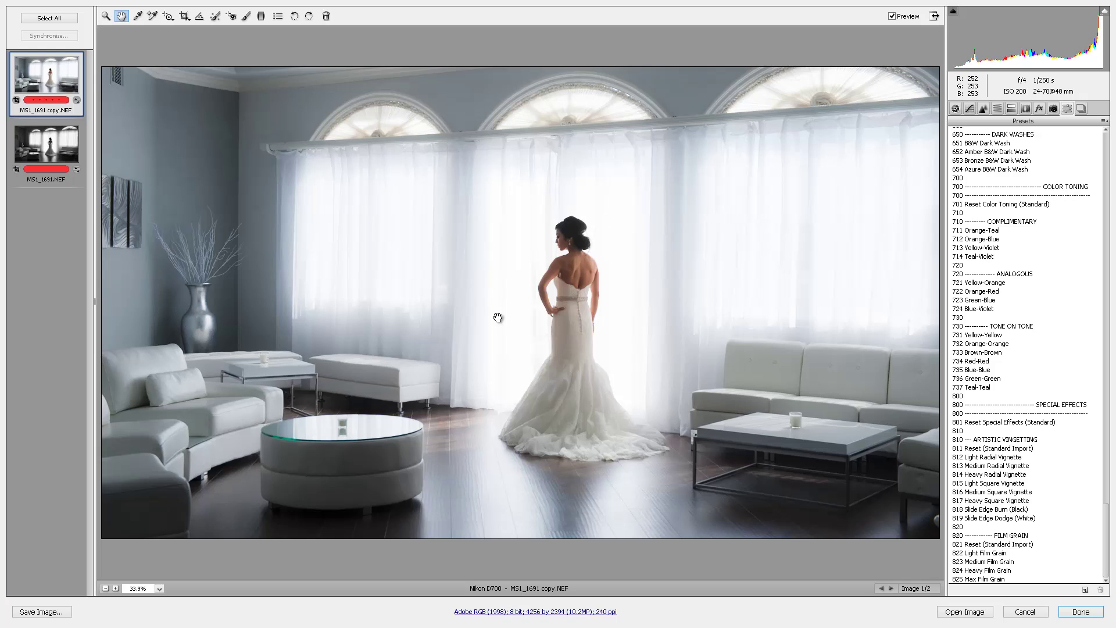
key("ctrl+alt+1")
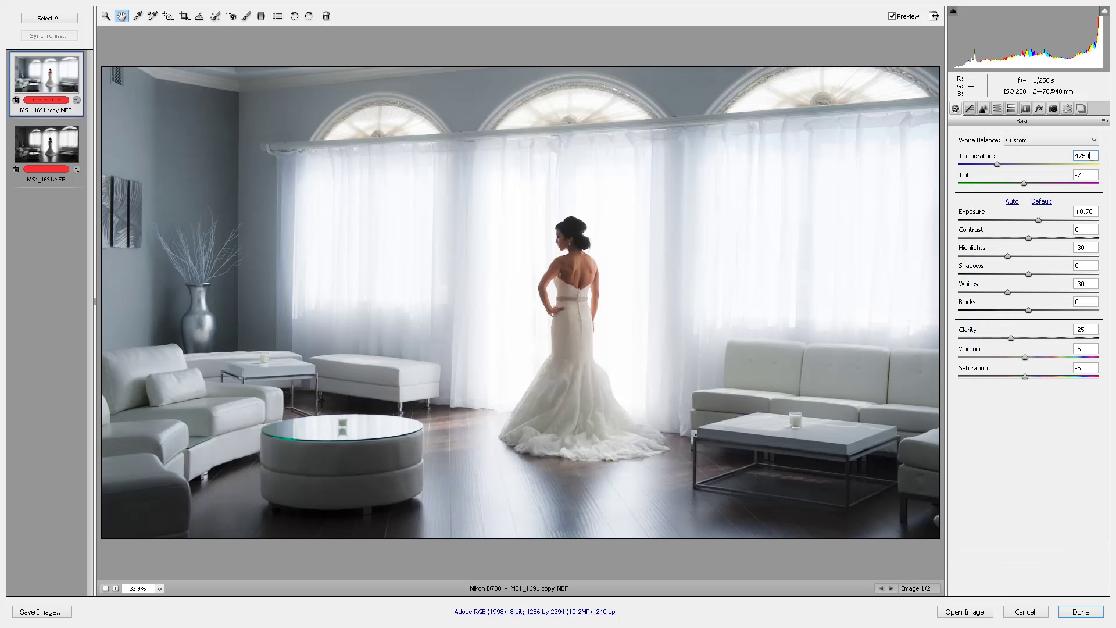
left_click(1095, 156)
type("4900")
key("Return")
- Compare against the colour copy, then return to the black-and-white original
left_click(50, 142)
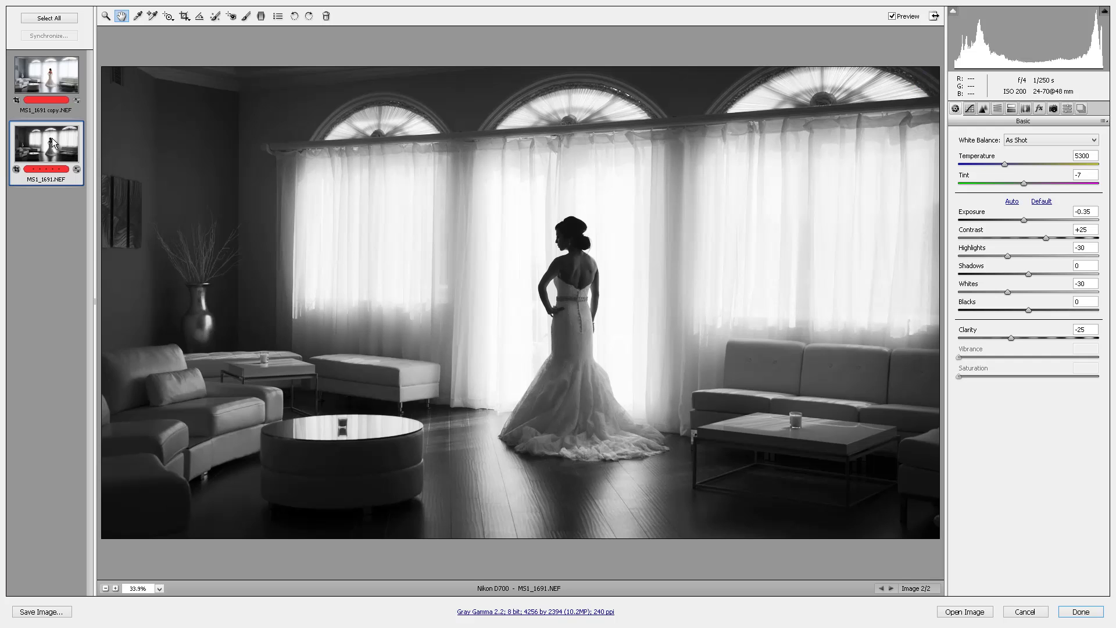
left_click(45, 92)
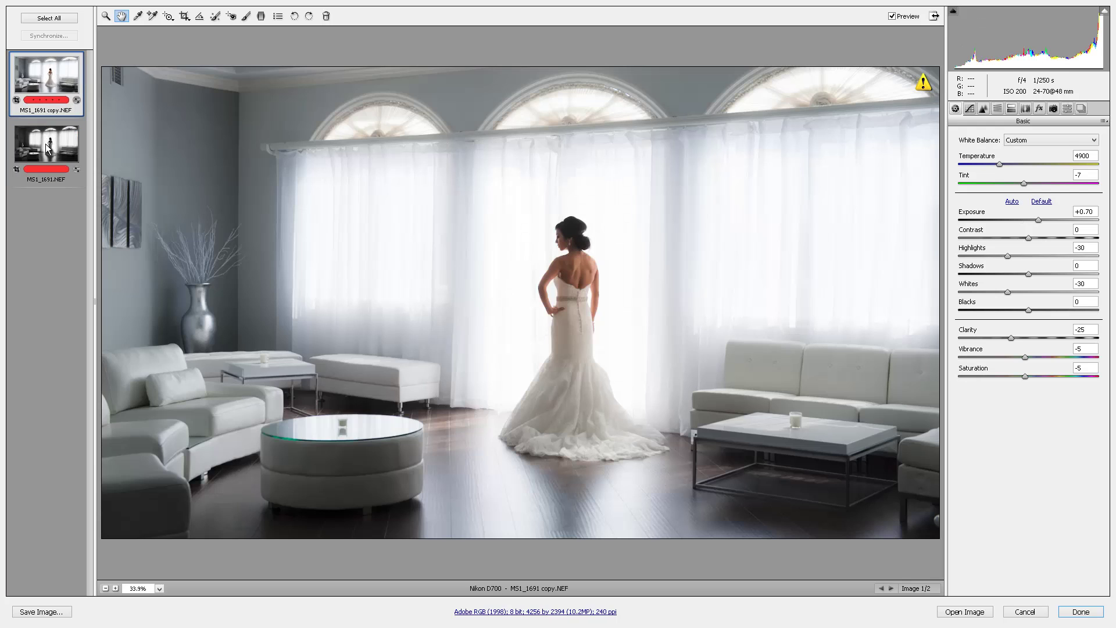
left_click(47, 147)
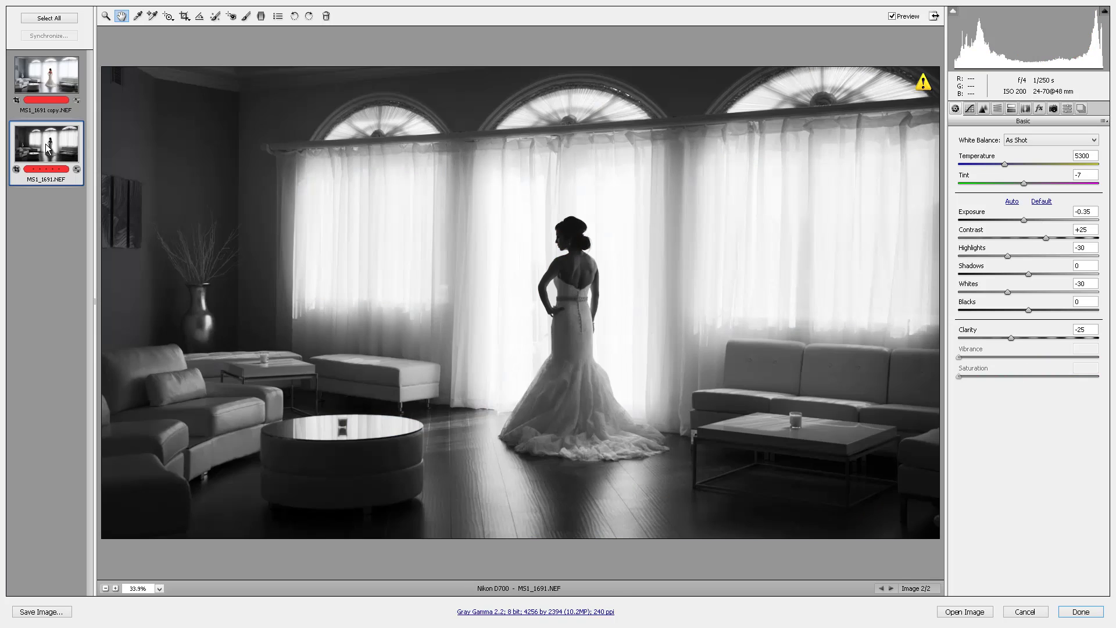